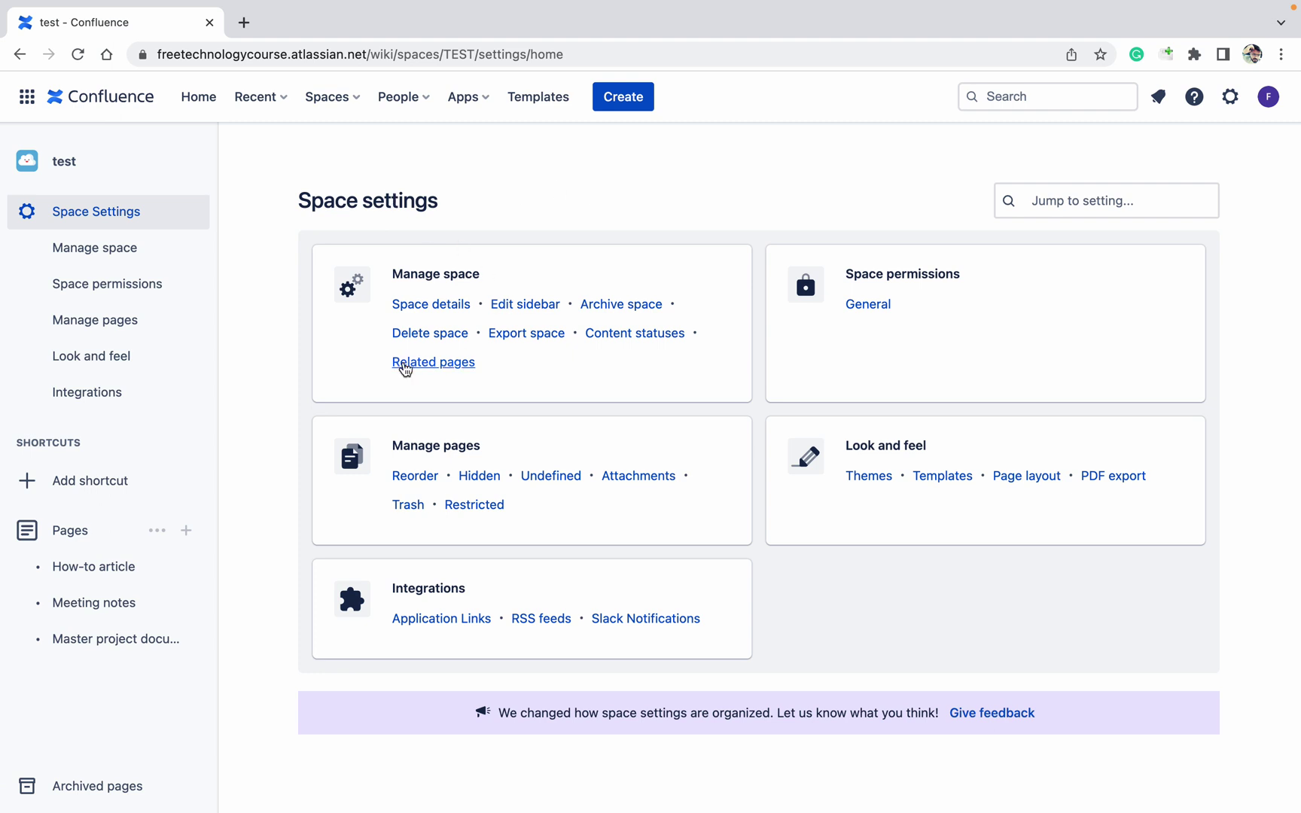
Step: View the test space's details and its edit form, then cancel without changes
left_click(434, 306)
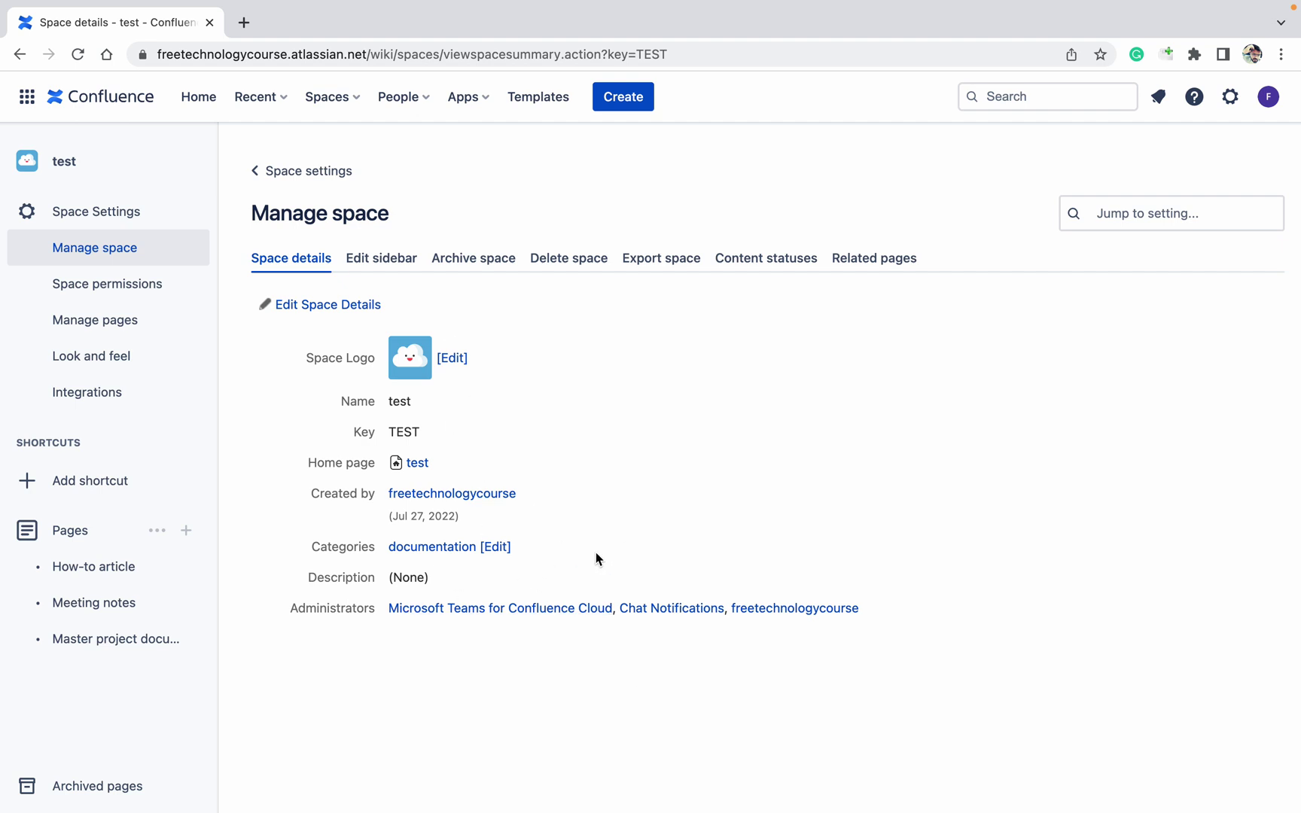
left_click(346, 305)
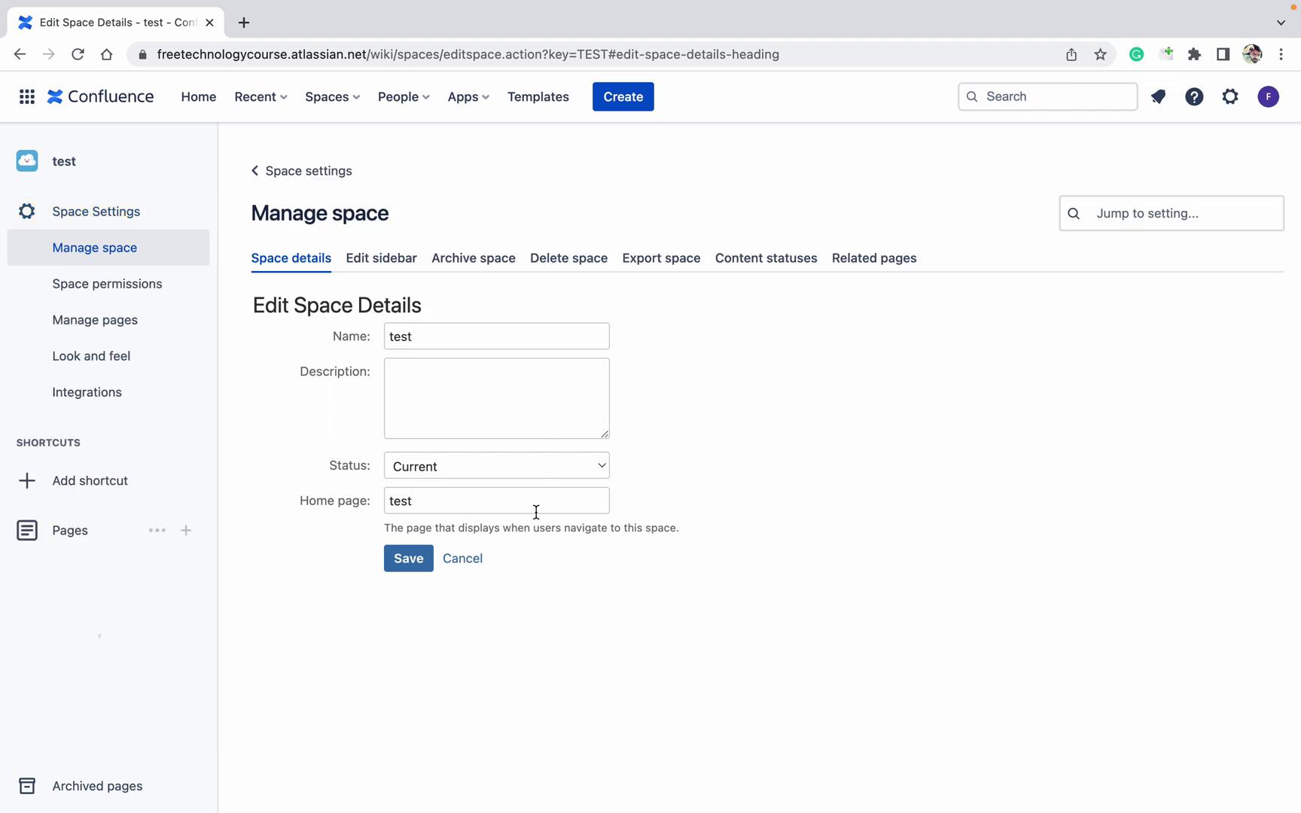
left_click(447, 569)
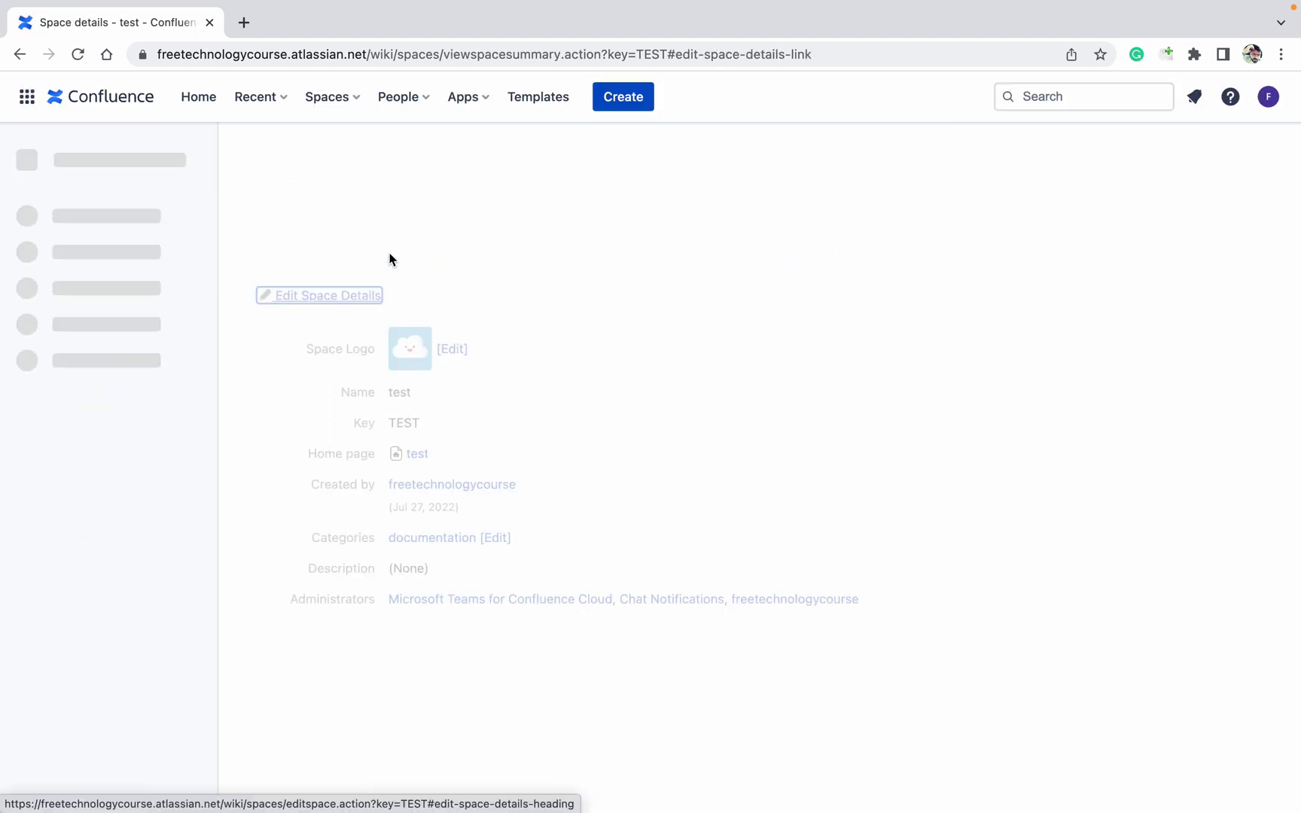
Step: Turn on Overview and Blog in the test space sidebar, then view the archive settings
left_click(374, 256)
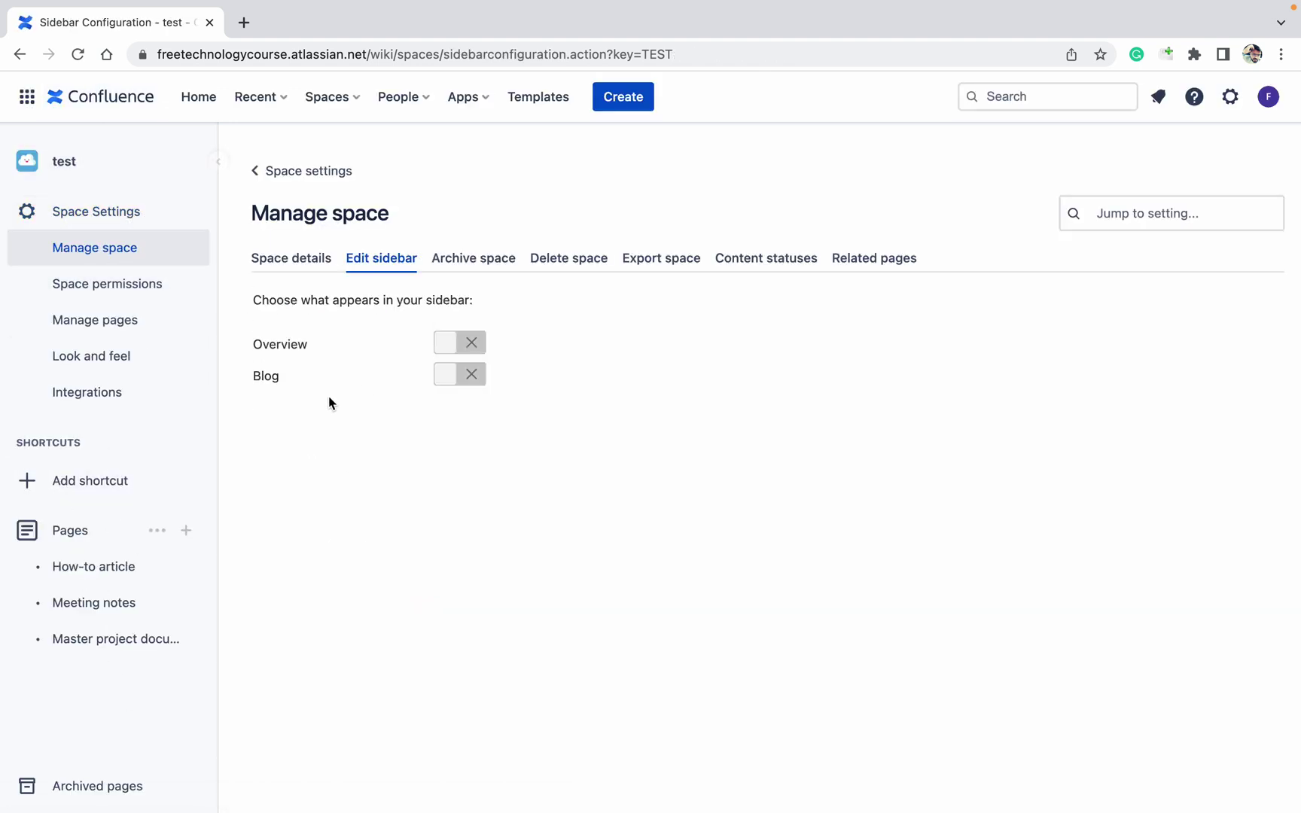
left_click(470, 343)
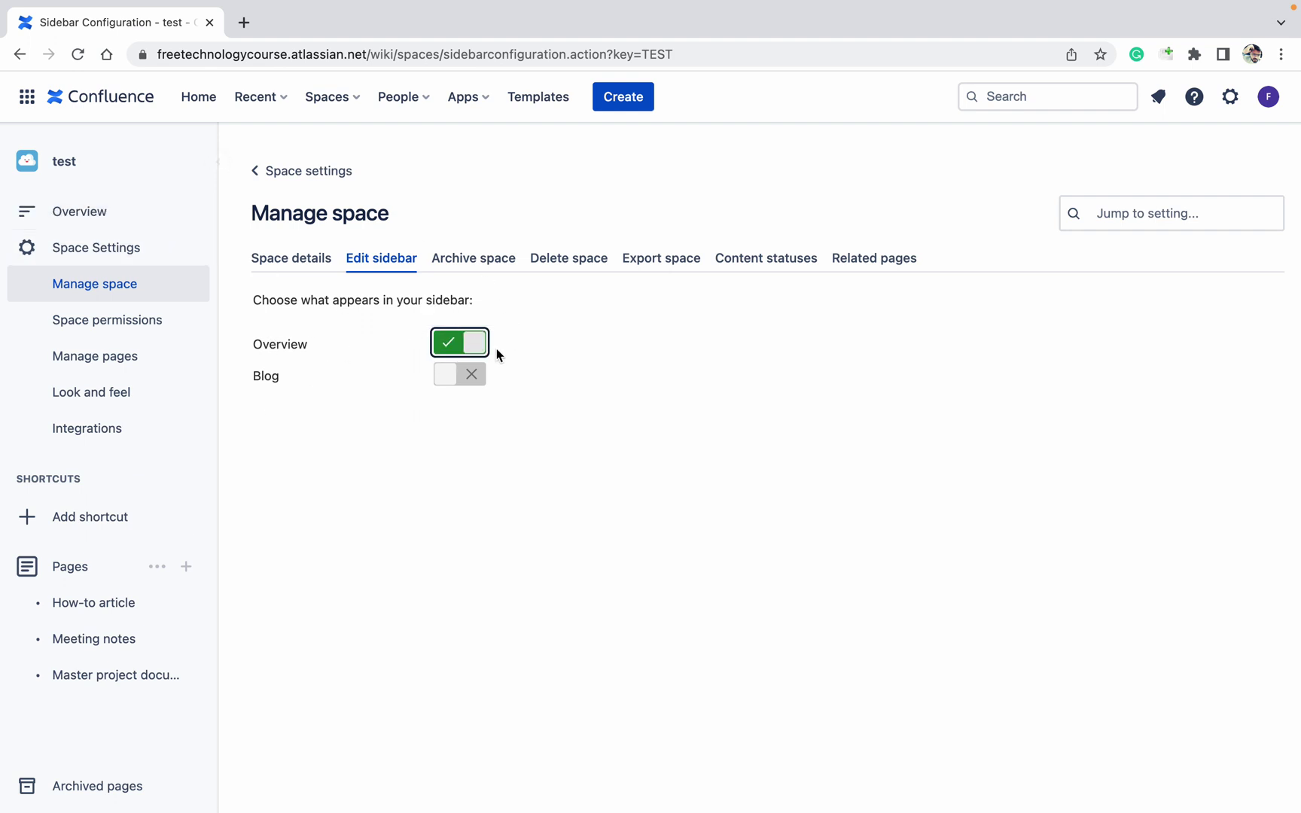
left_click(473, 375)
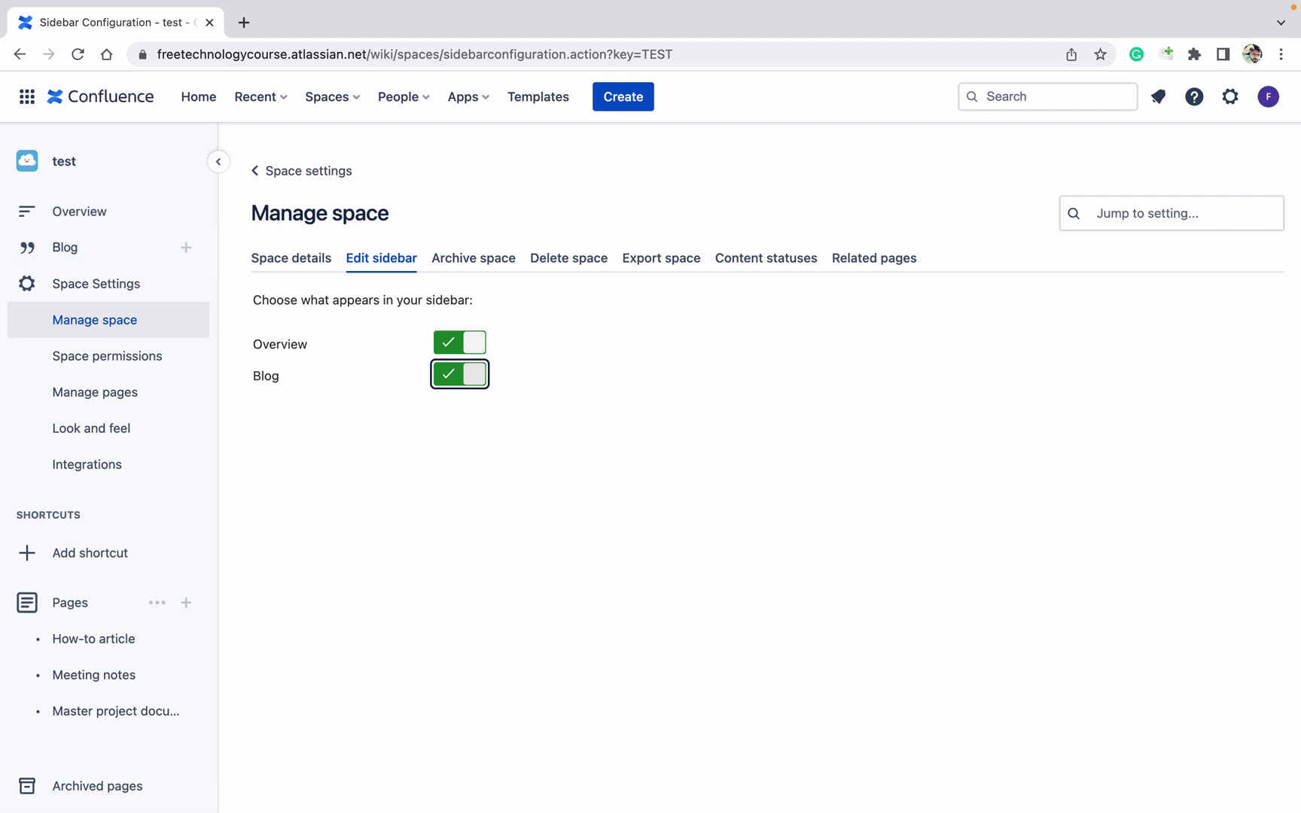
left_click(475, 258)
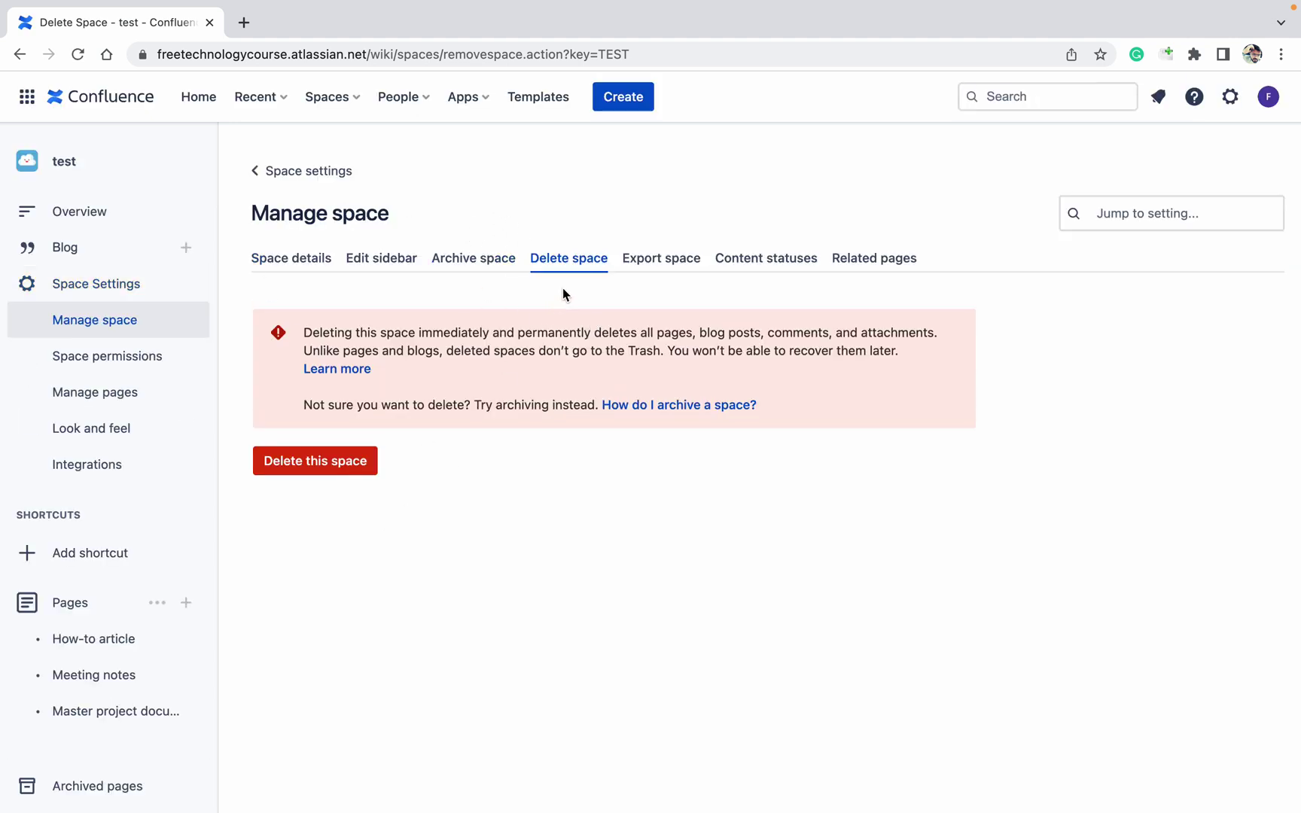
Step: View the test space's export, content status and related pages settings, leaving them unchanged
left_click(678, 264)
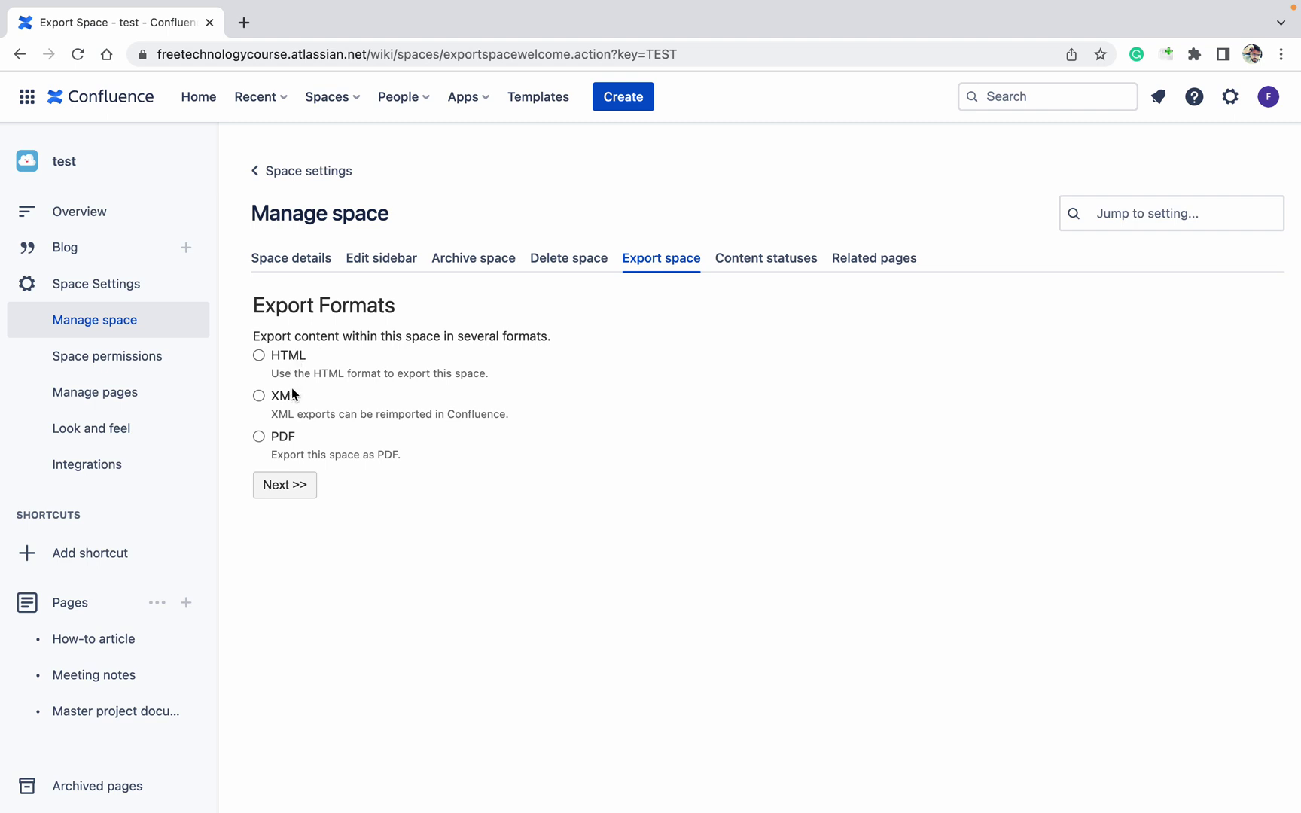
left_click(751, 255)
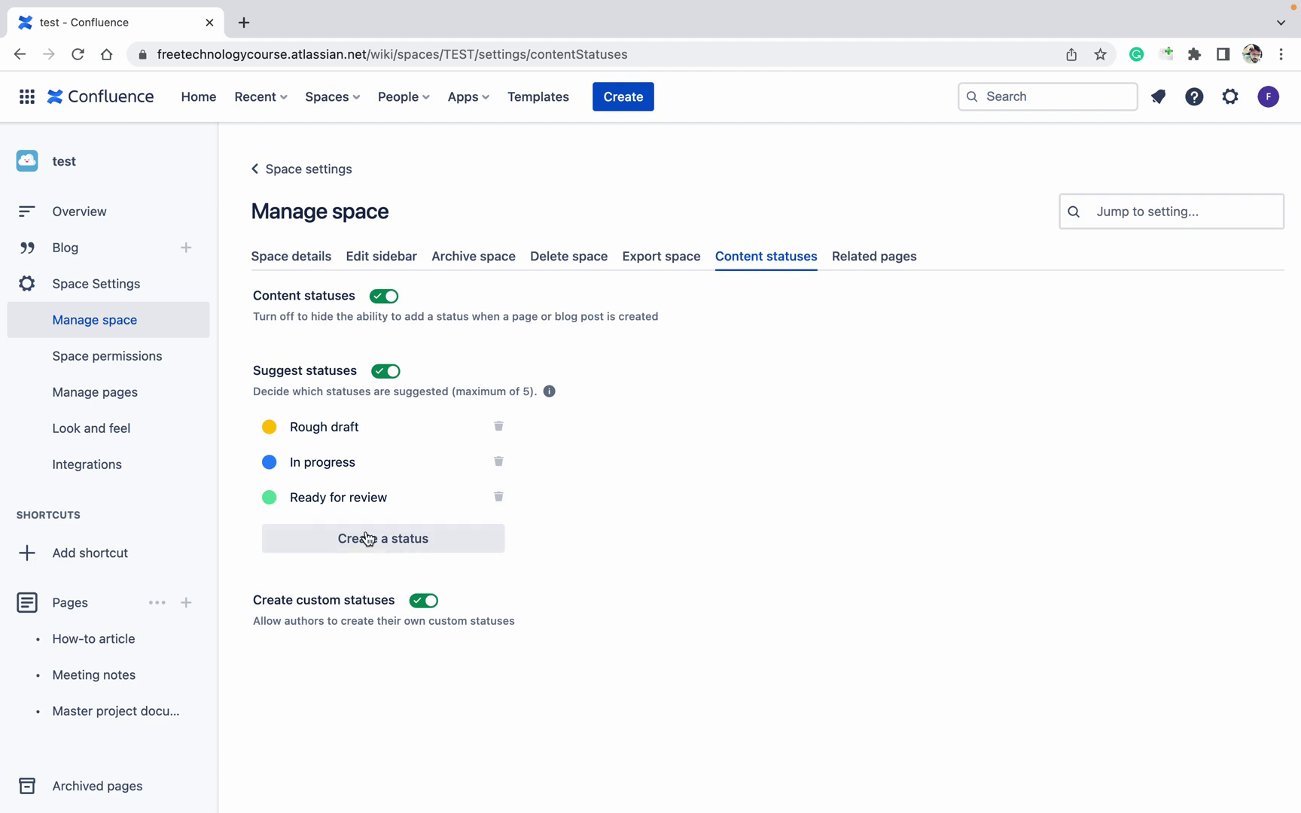
left_click(885, 261)
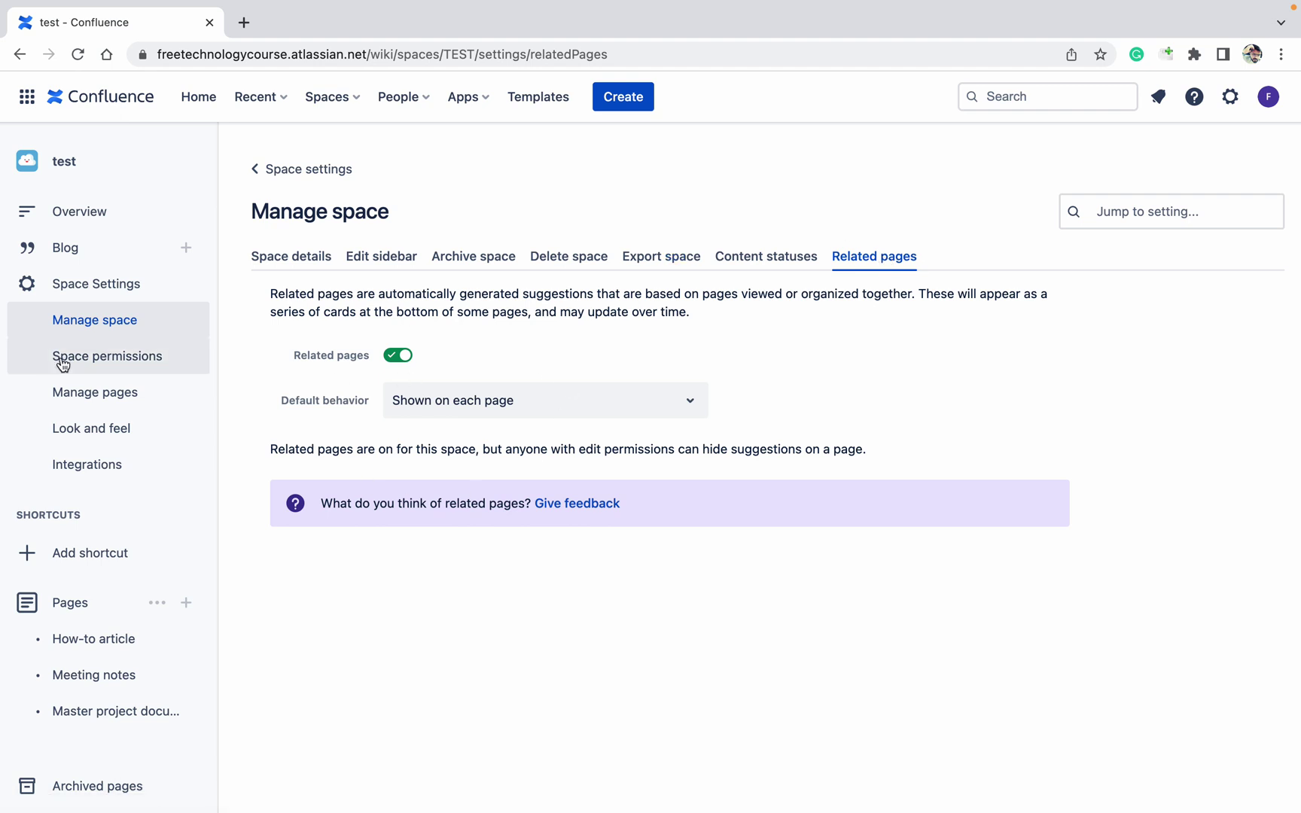
mouse_move(66, 247)
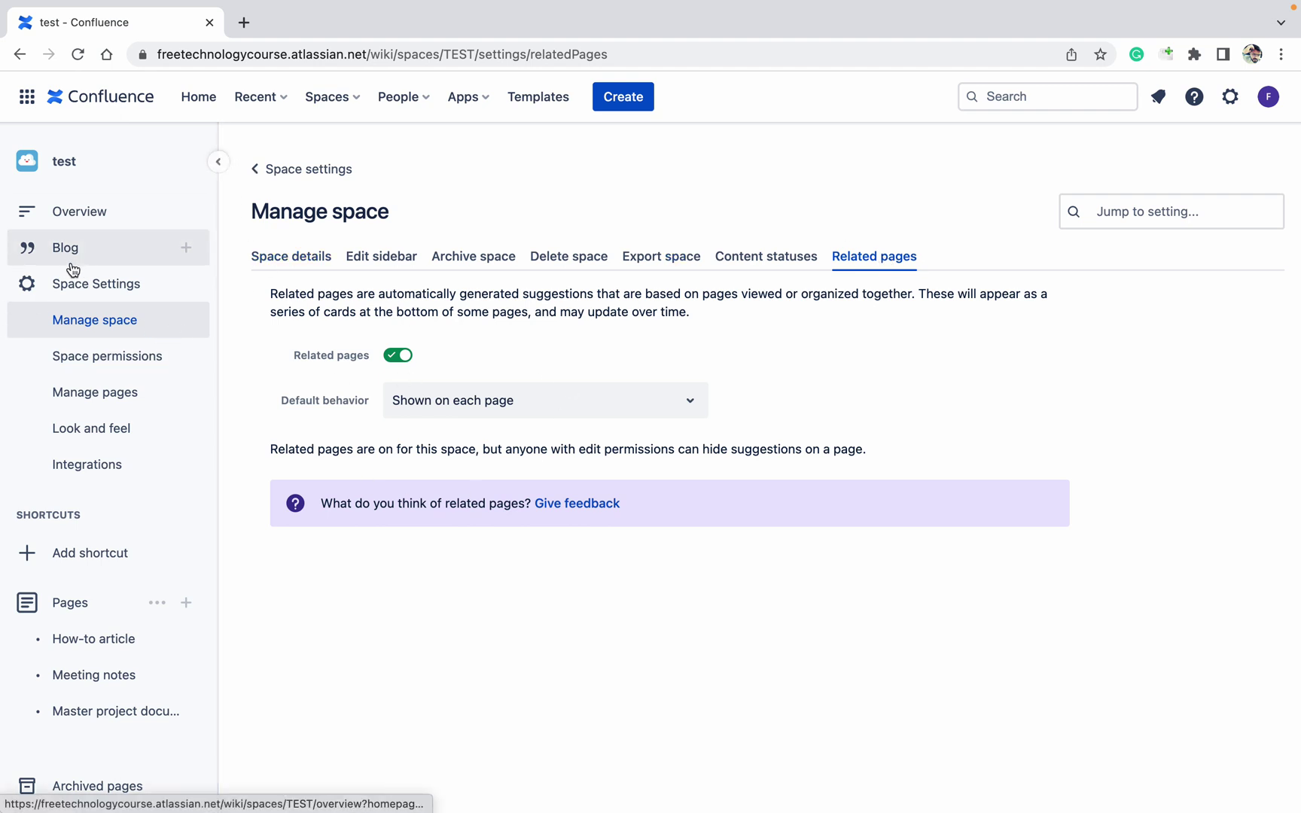
Step: Return to the space settings overview and view the test space's general permissions
left_click(118, 292)
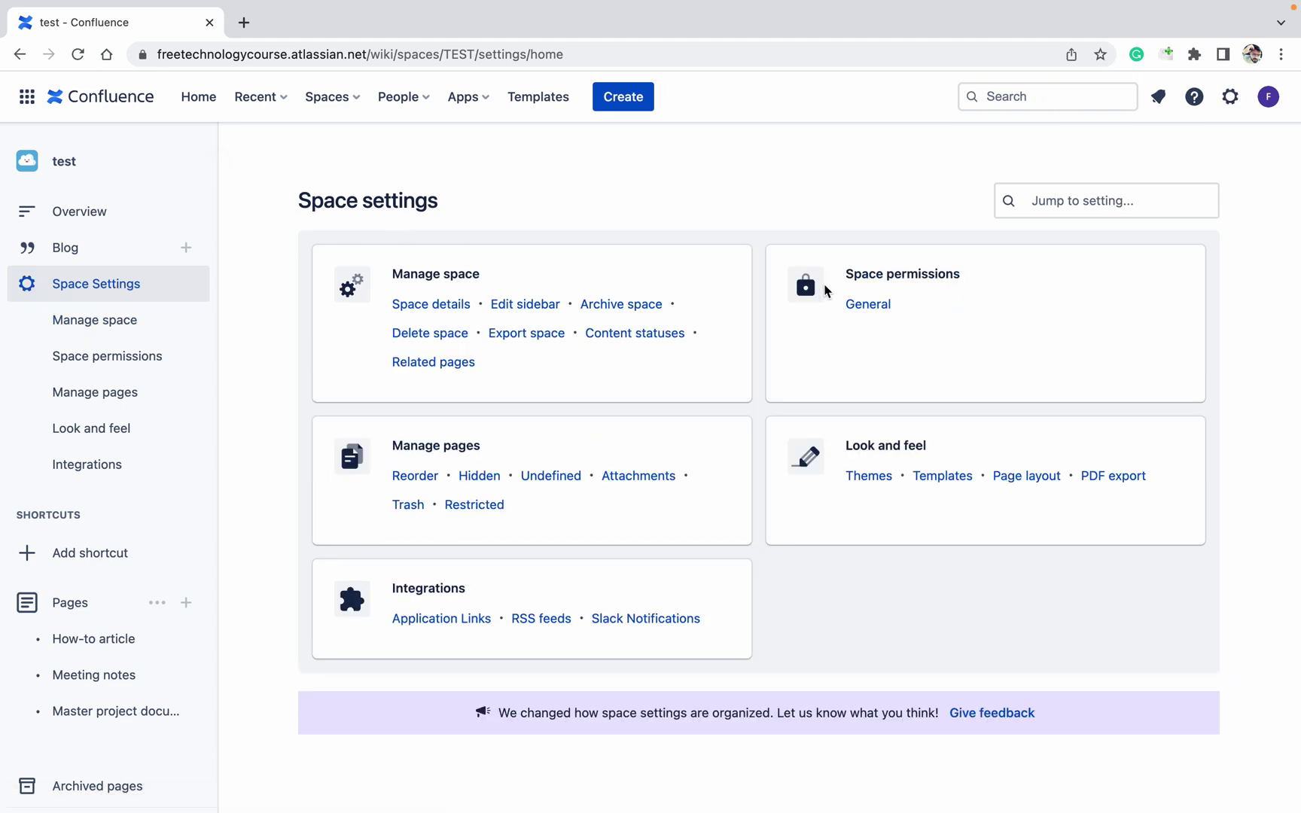
left_click(869, 304)
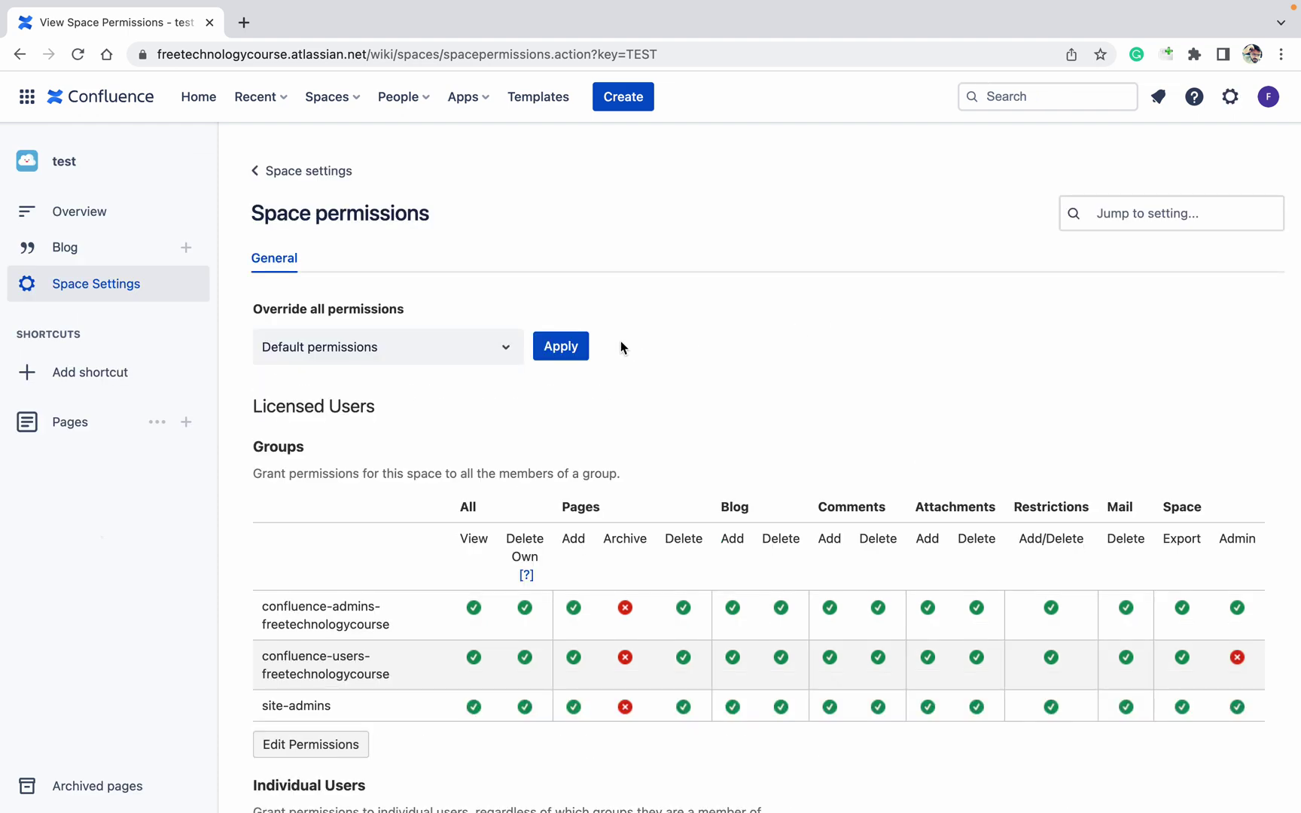
scroll(639, 405, "down", 1)
scroll(639, 405, "down", 2)
scroll(639, 404, "down", 5)
scroll(639, 405, "down", 3)
scroll(638, 404, "down", 1)
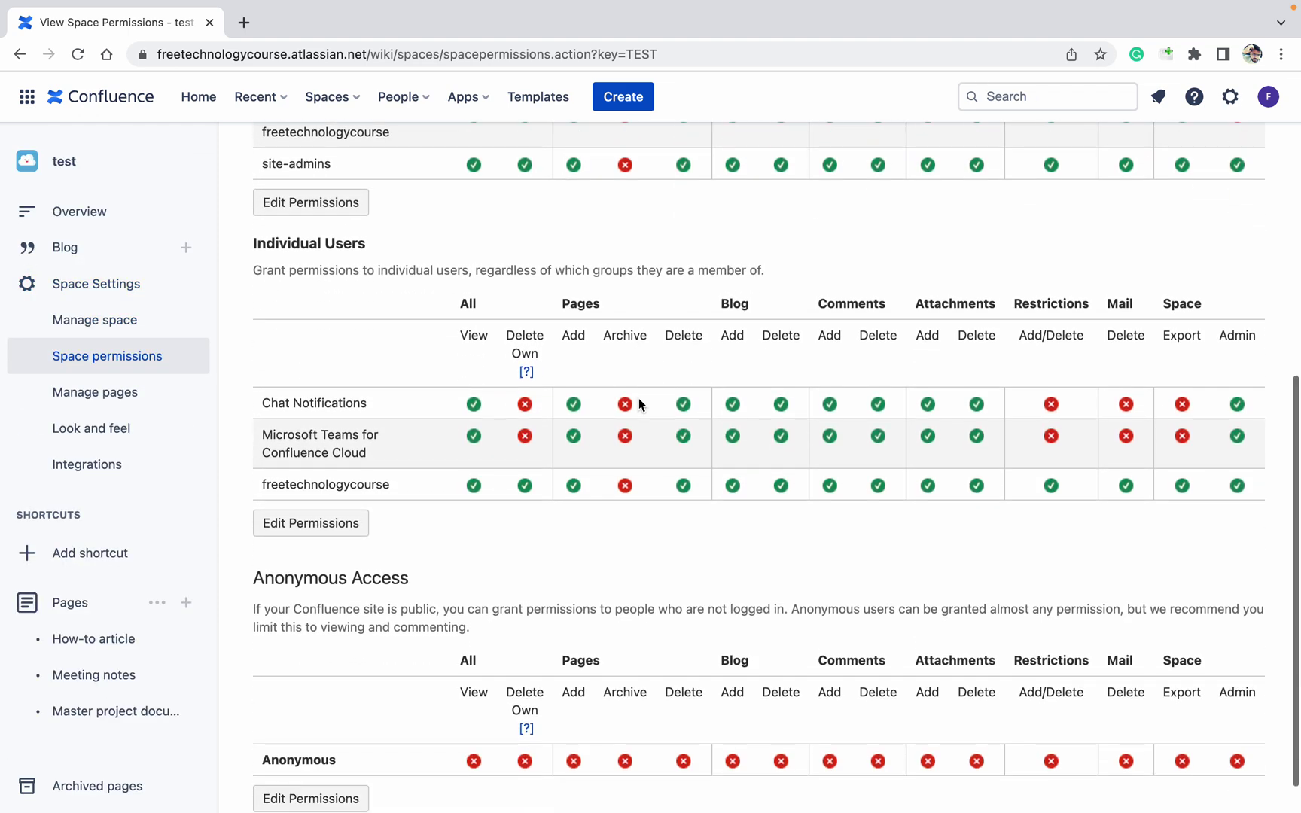
scroll(638, 405, "down", 2)
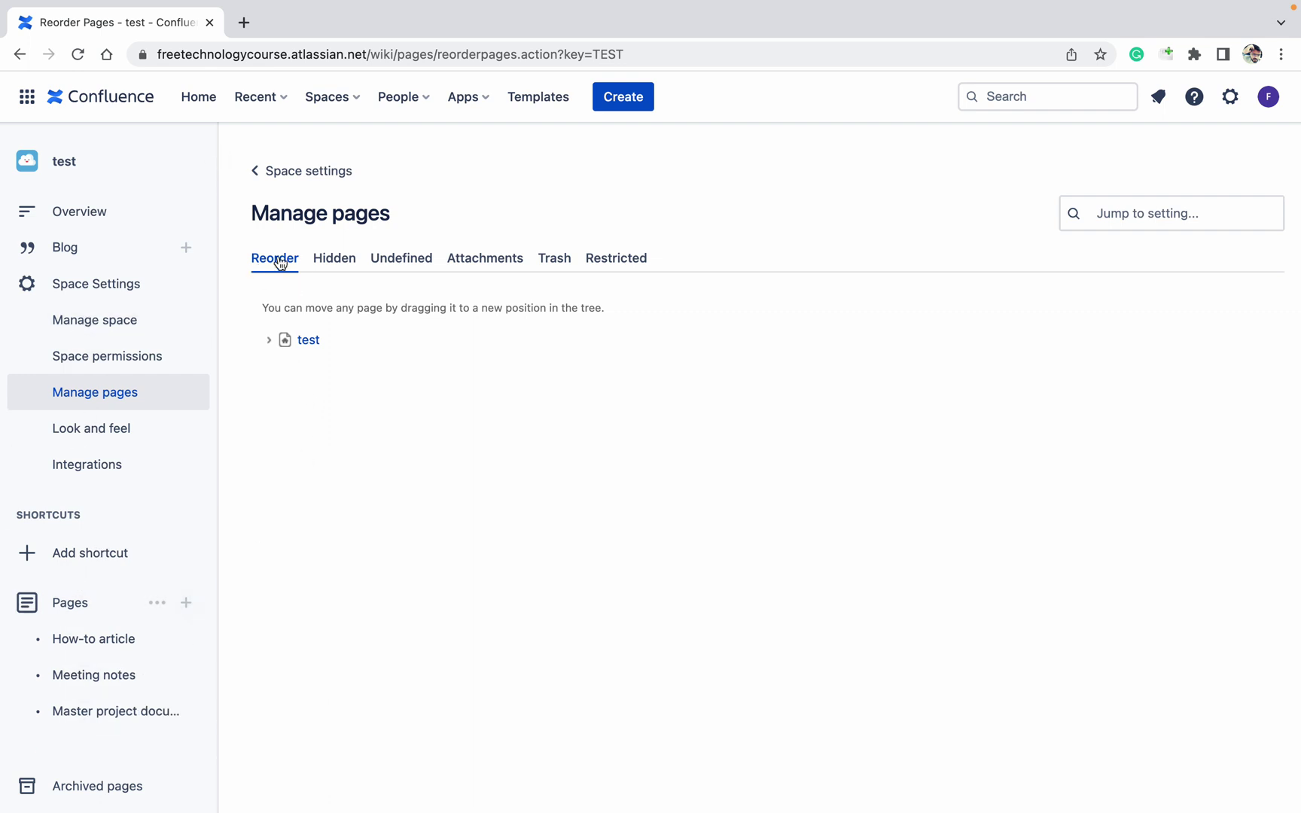
Step: Check the hidden pages, attachments, trash and restricted pages, then return to space settings
left_click(317, 266)
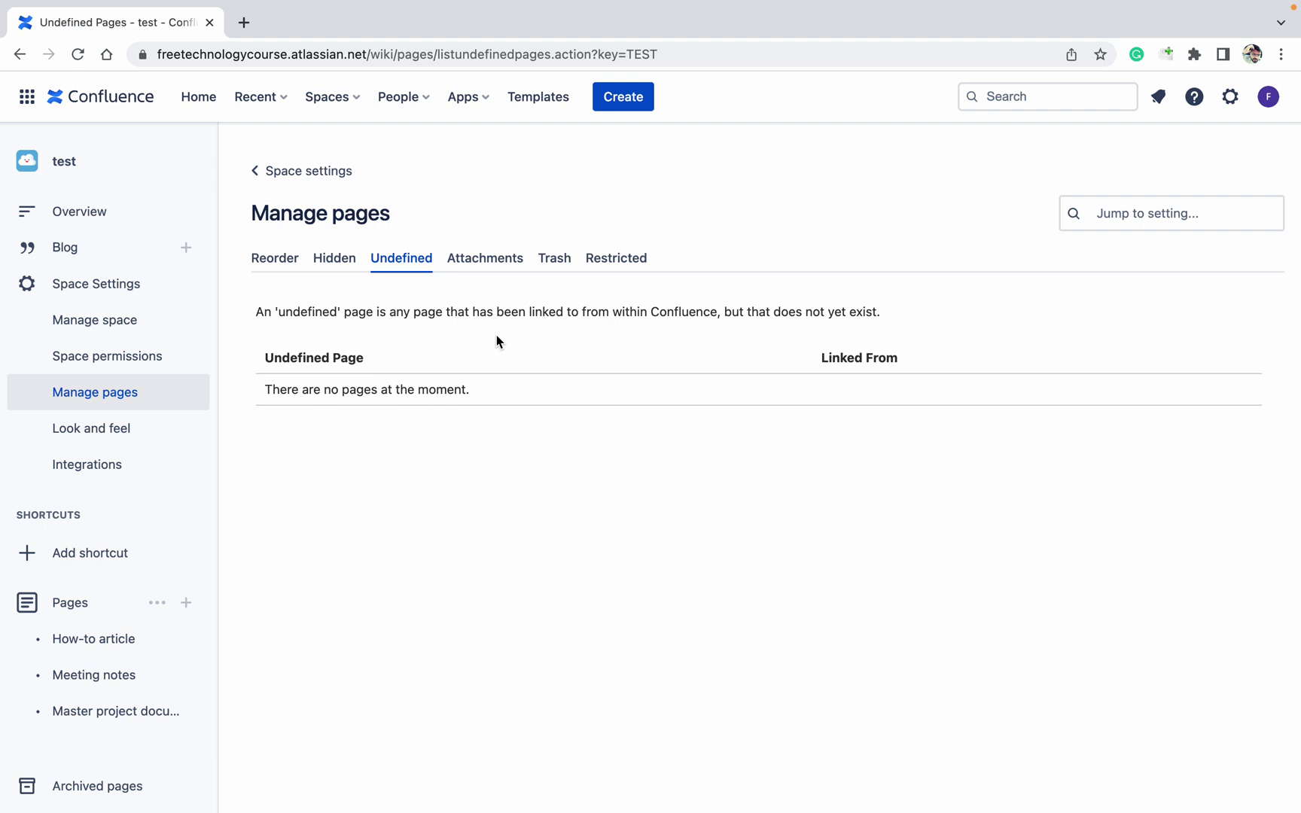
left_click(470, 257)
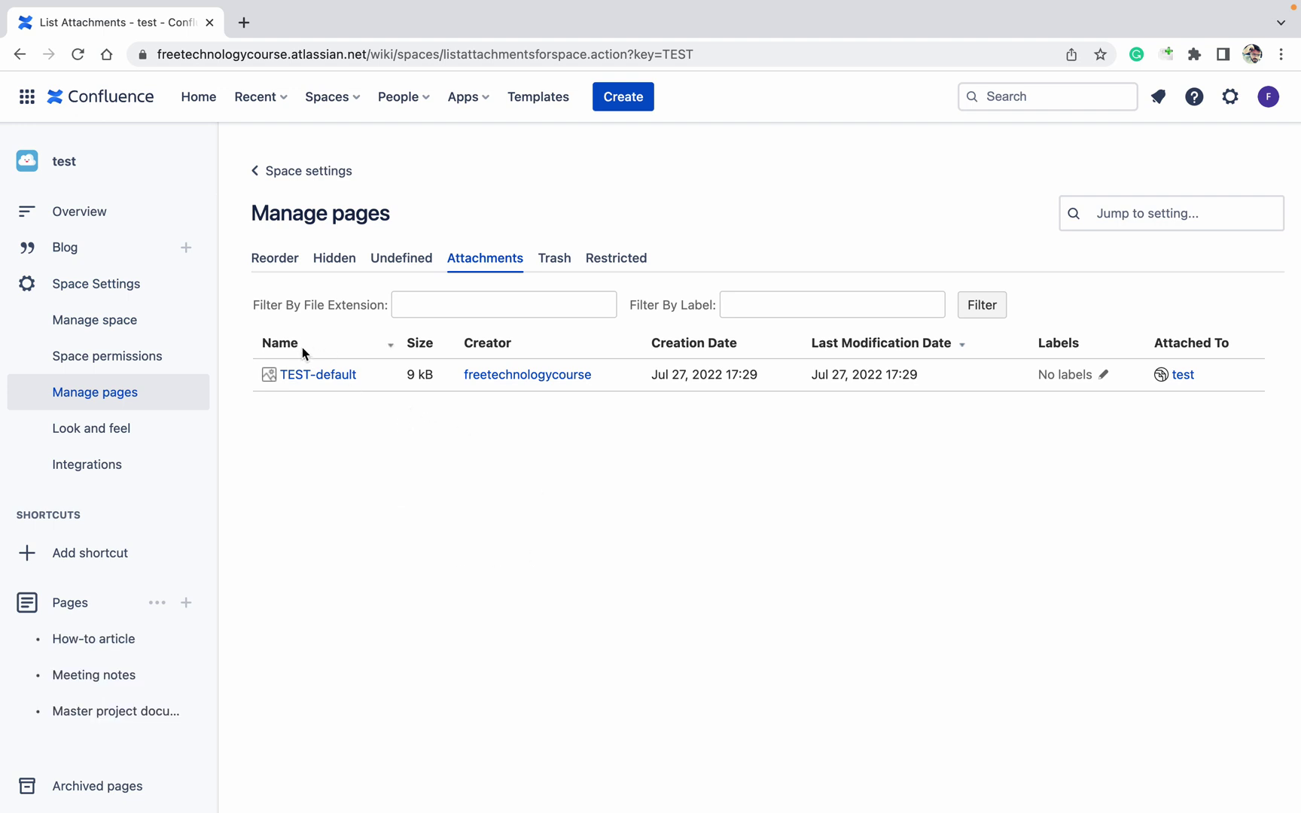
left_click(535, 258)
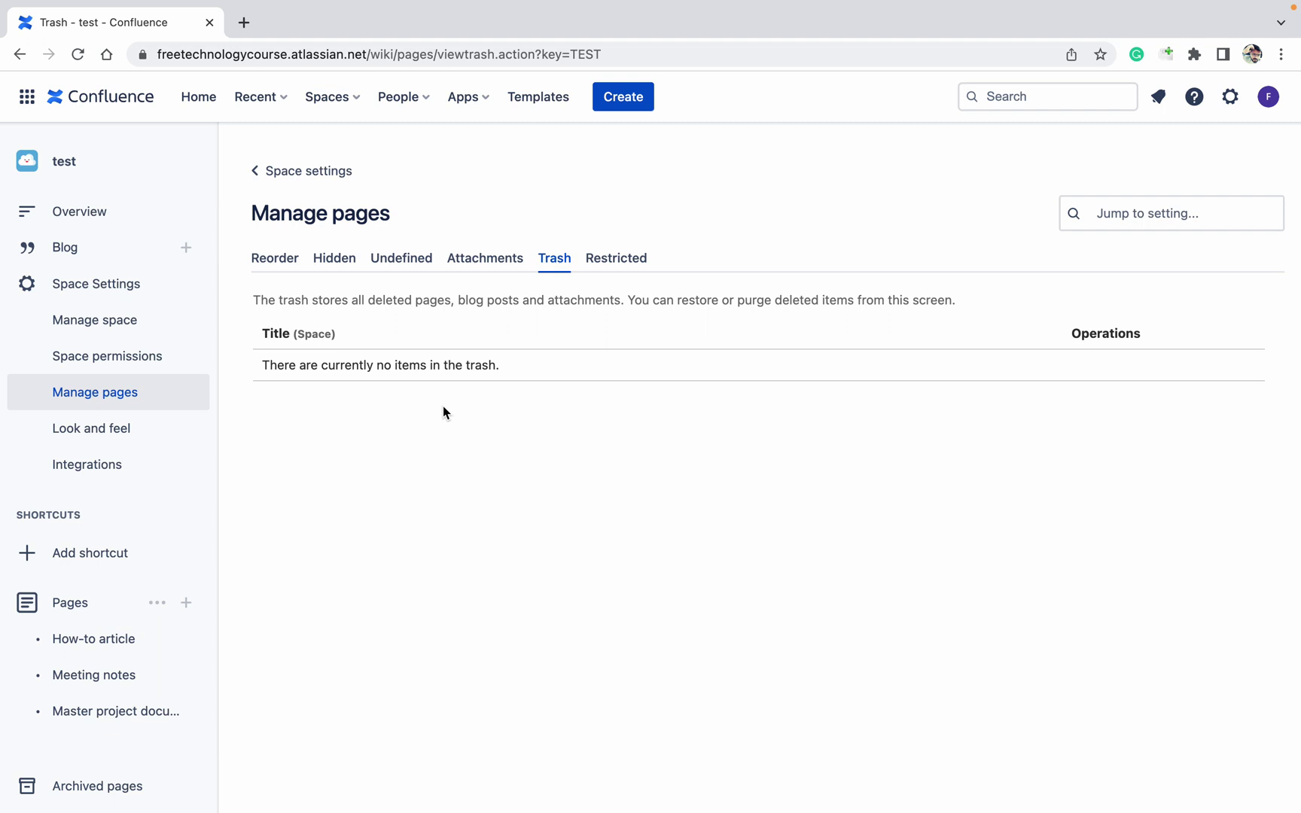
left_click(609, 263)
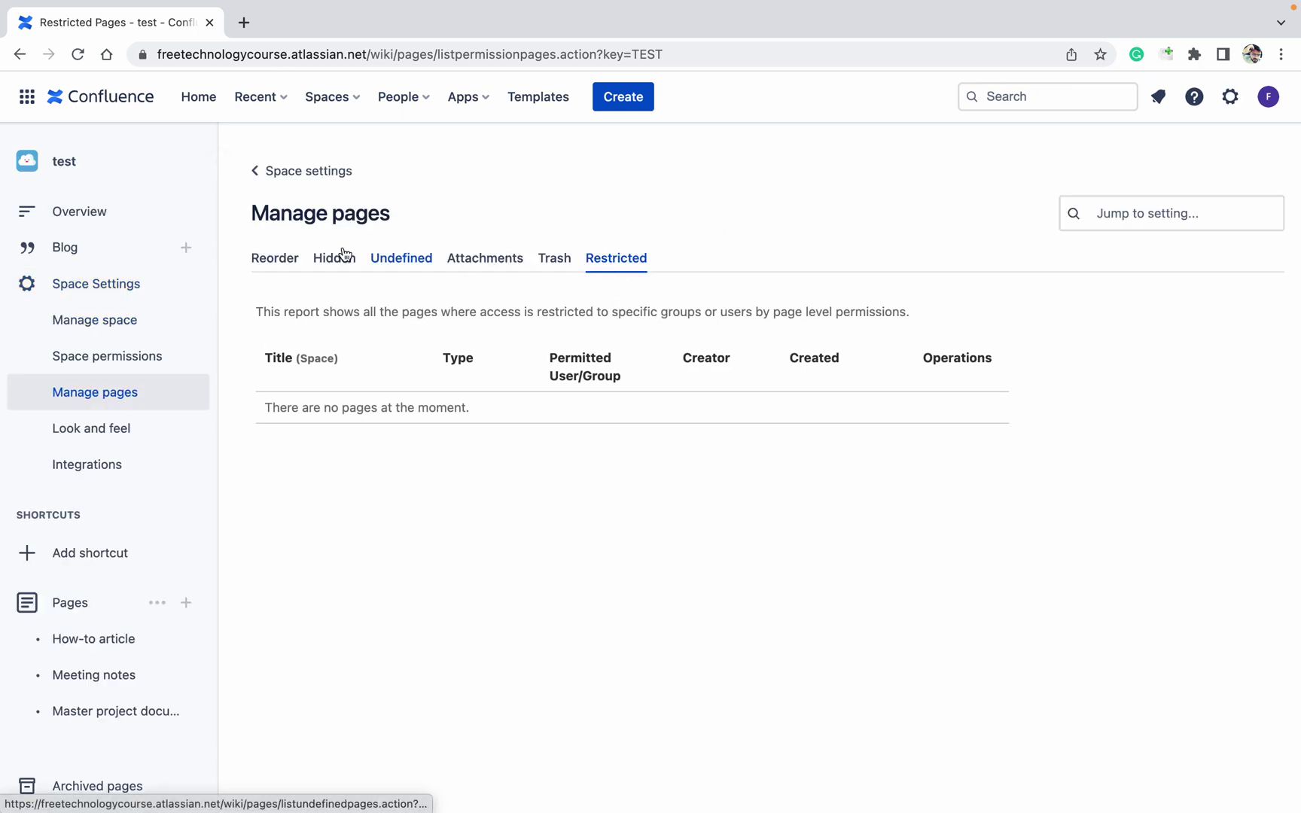
mouse_move(91, 429)
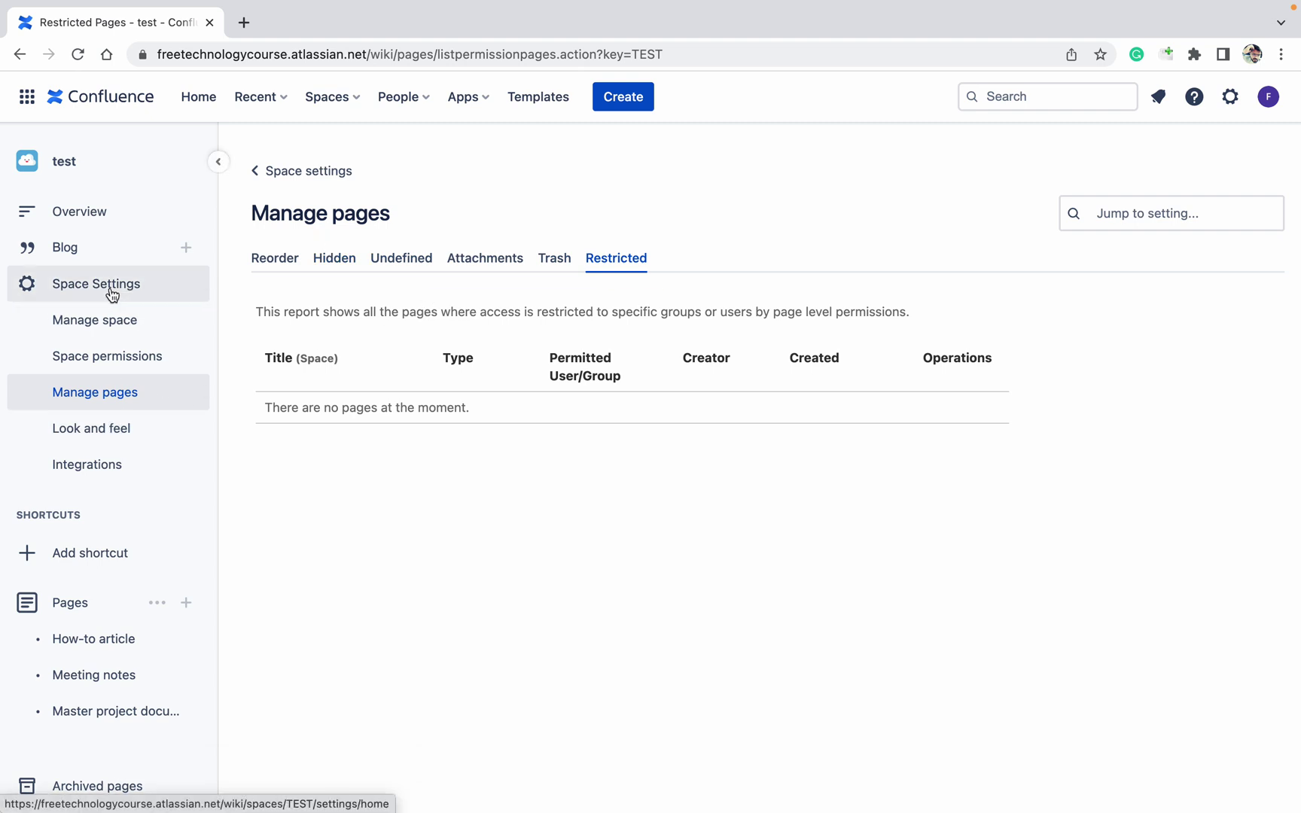
left_click(111, 295)
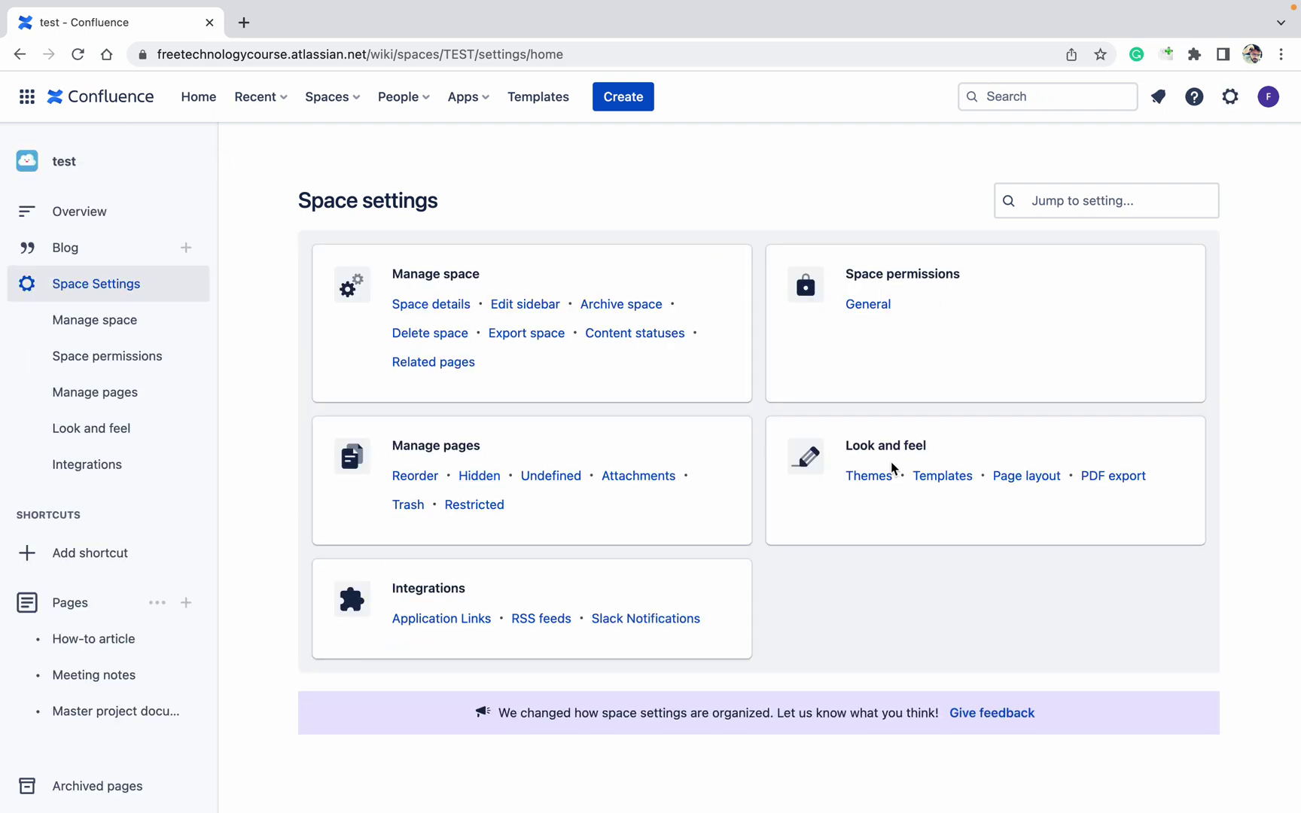
Step: Confirm the current theme, cancel a new template, and view the page layout settings
left_click(867, 486)
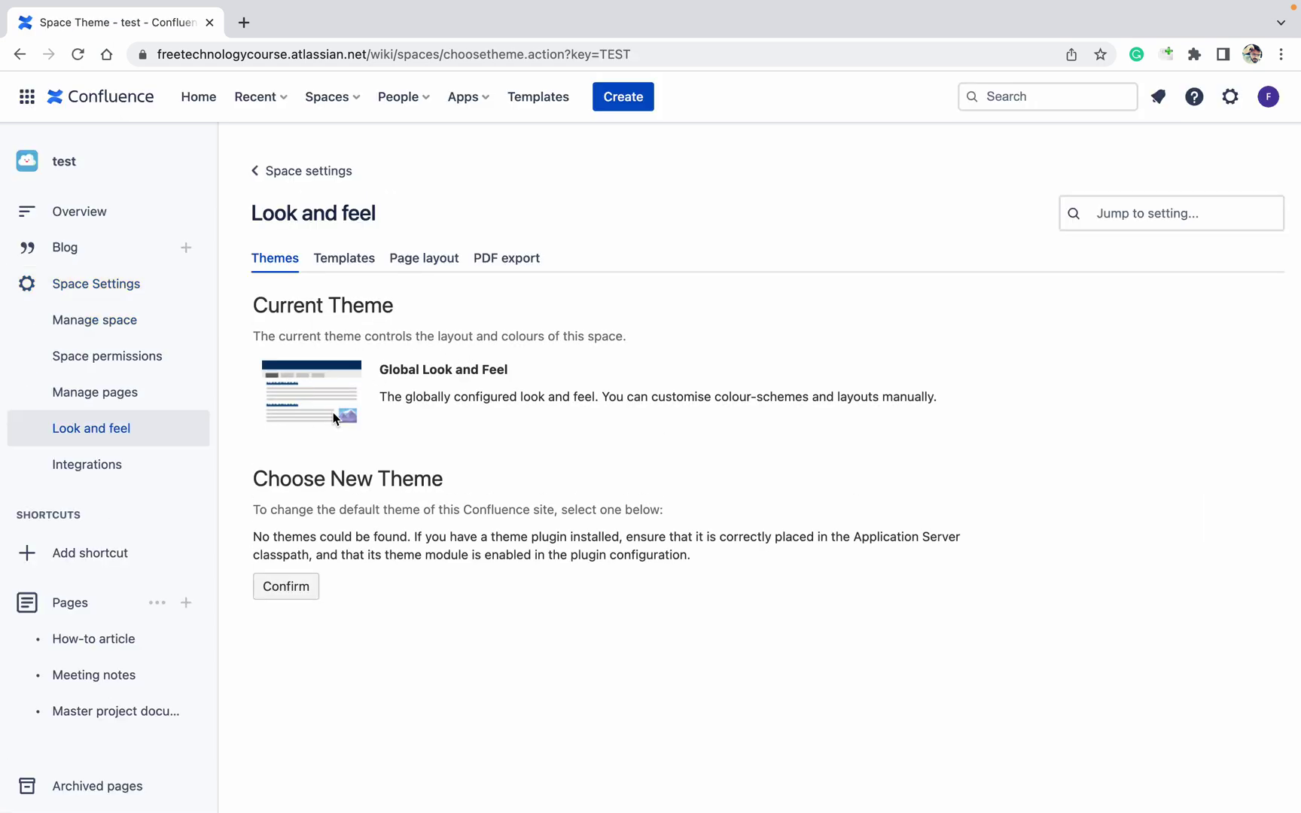
left_click(289, 588)
left_click(340, 264)
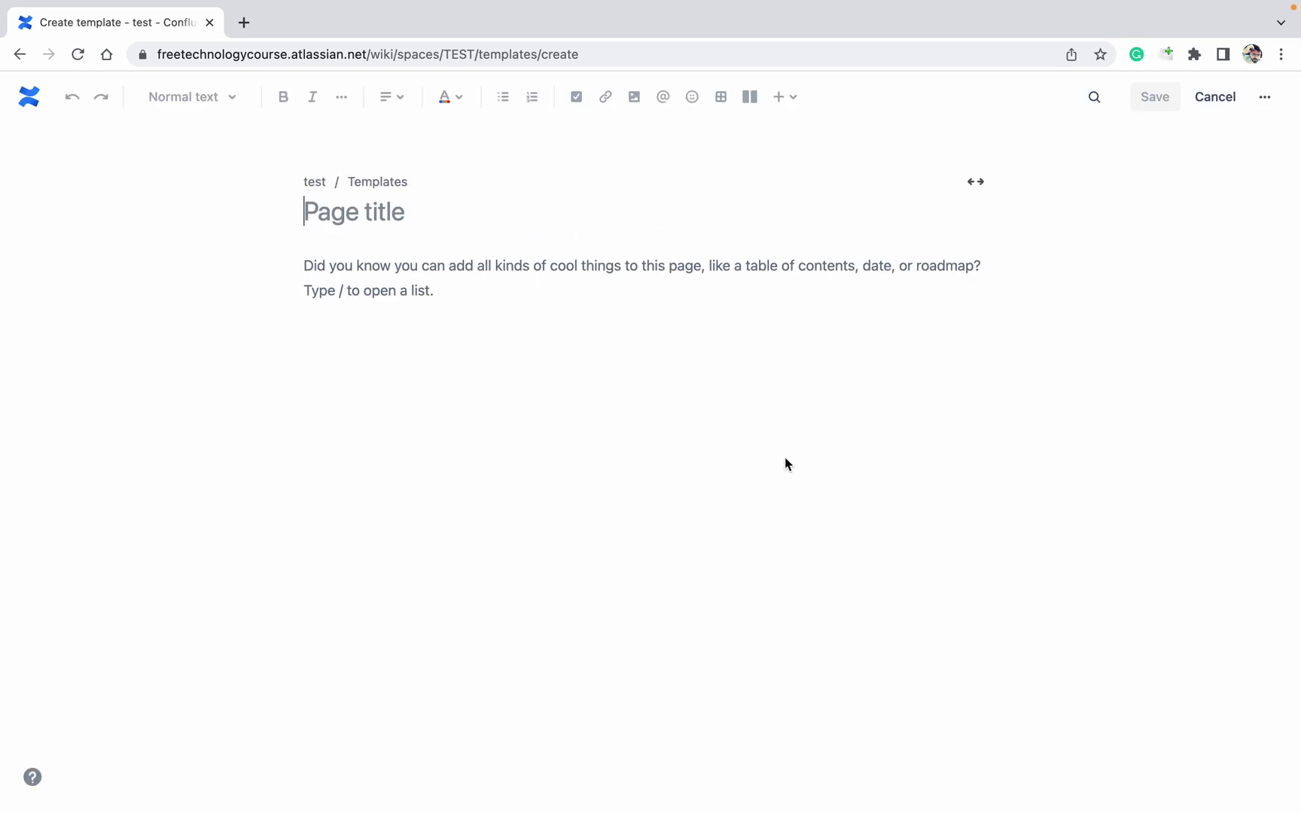
left_click(1209, 97)
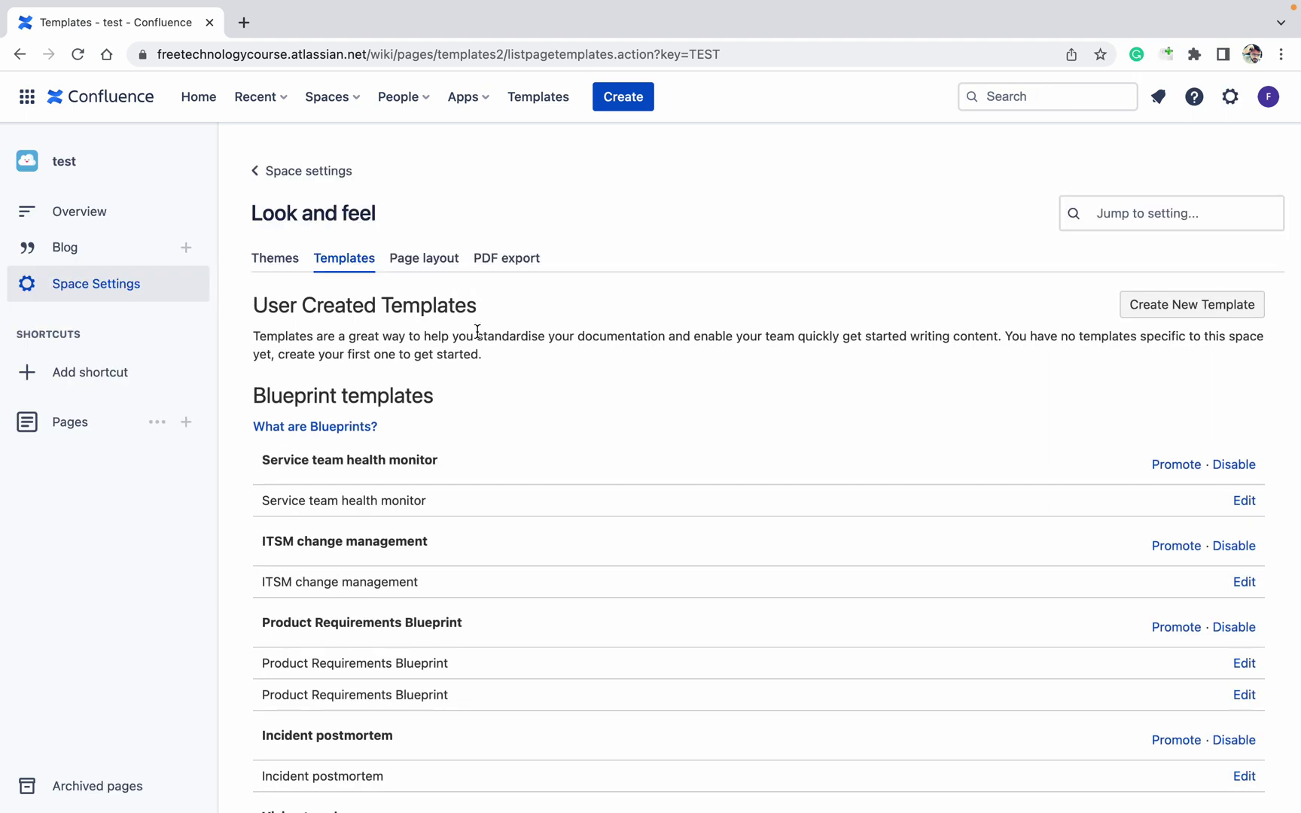
left_click(421, 272)
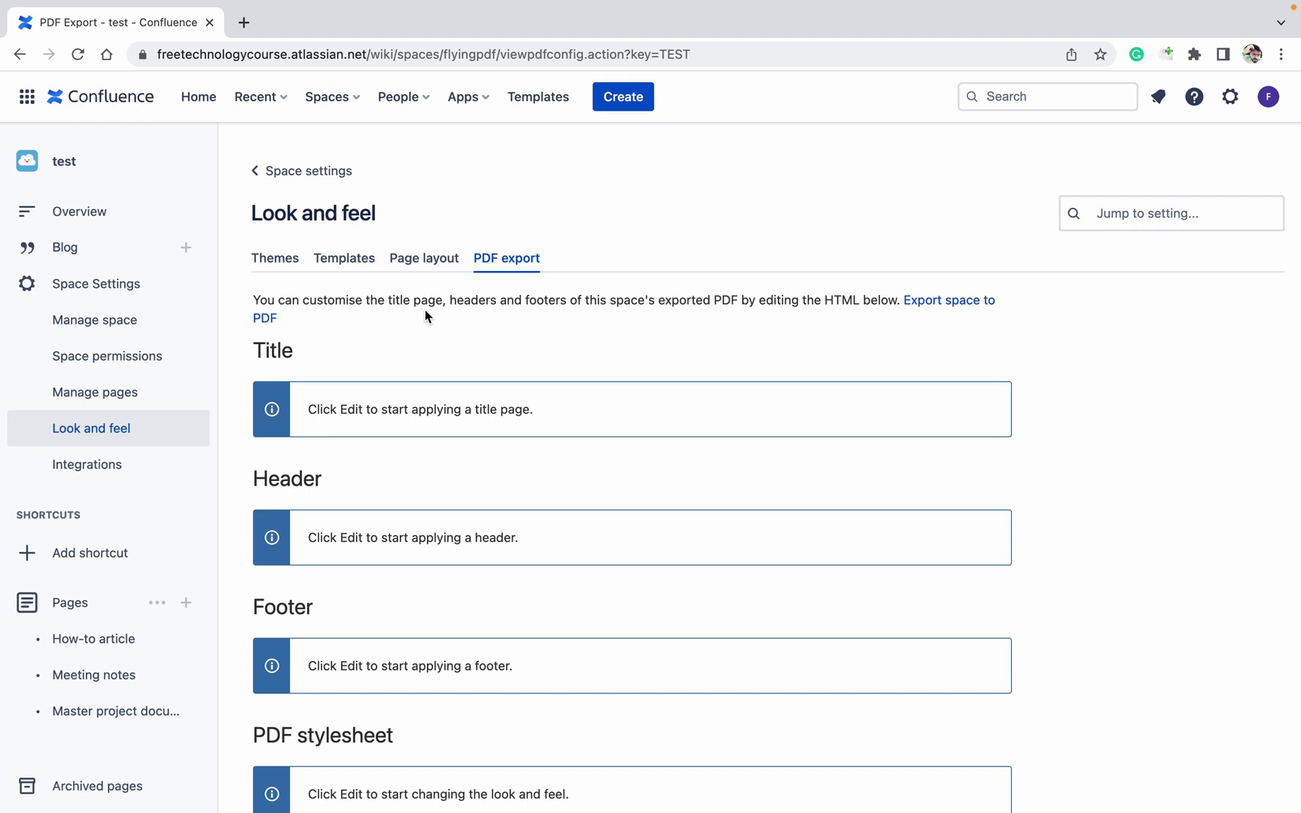
Step: Export the test space to PDF using Normal Export and download the finished file
left_click(937, 303)
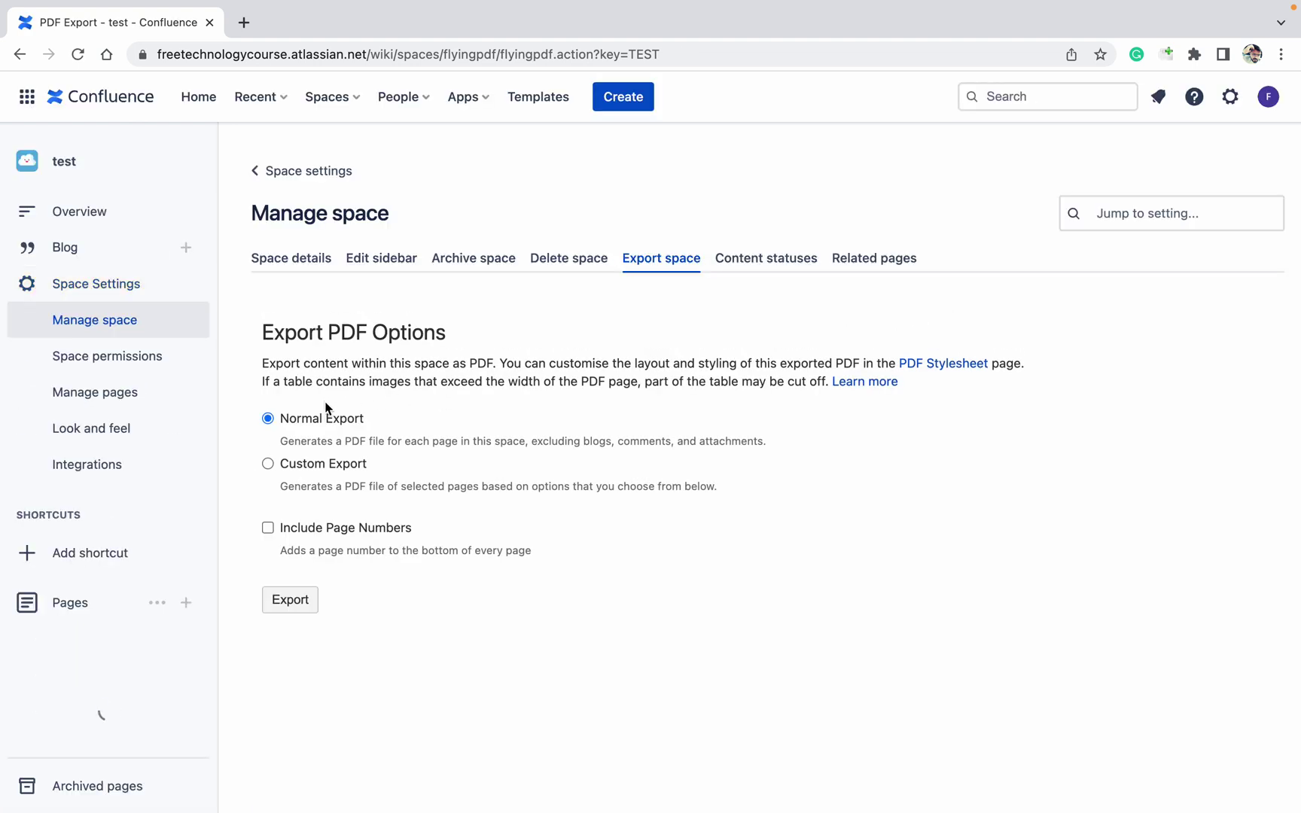
left_click(291, 598)
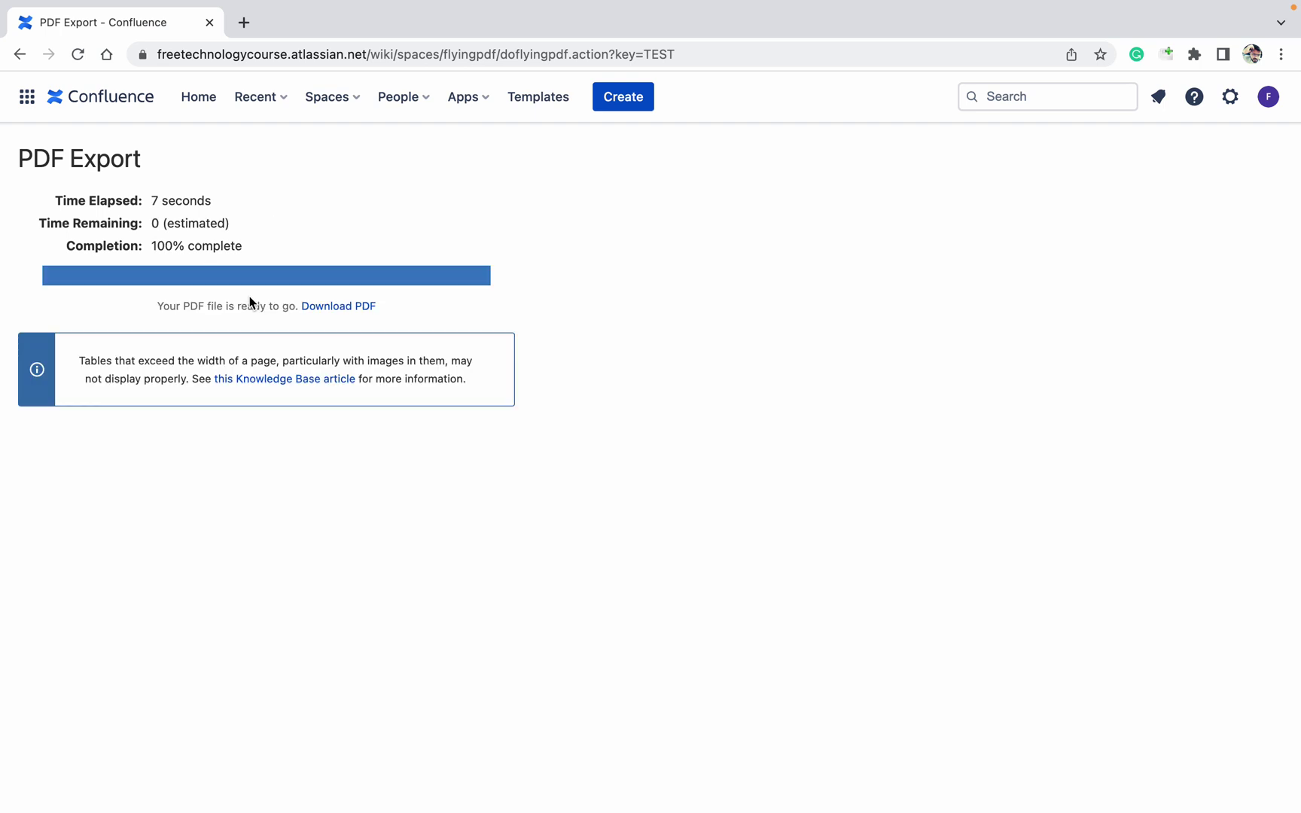
left_click(339, 307)
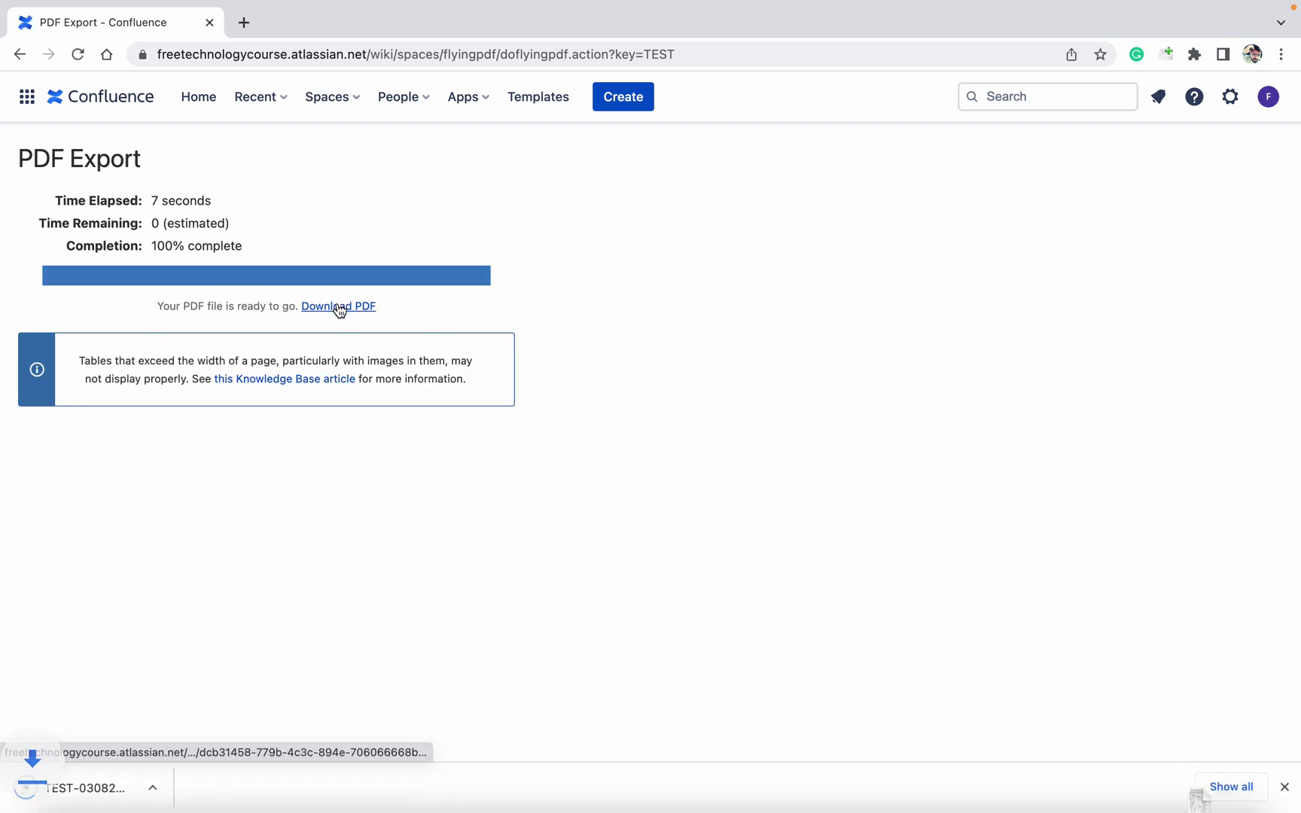
Step: Open the downloaded PDF and page through it to the last page
left_click(103, 793)
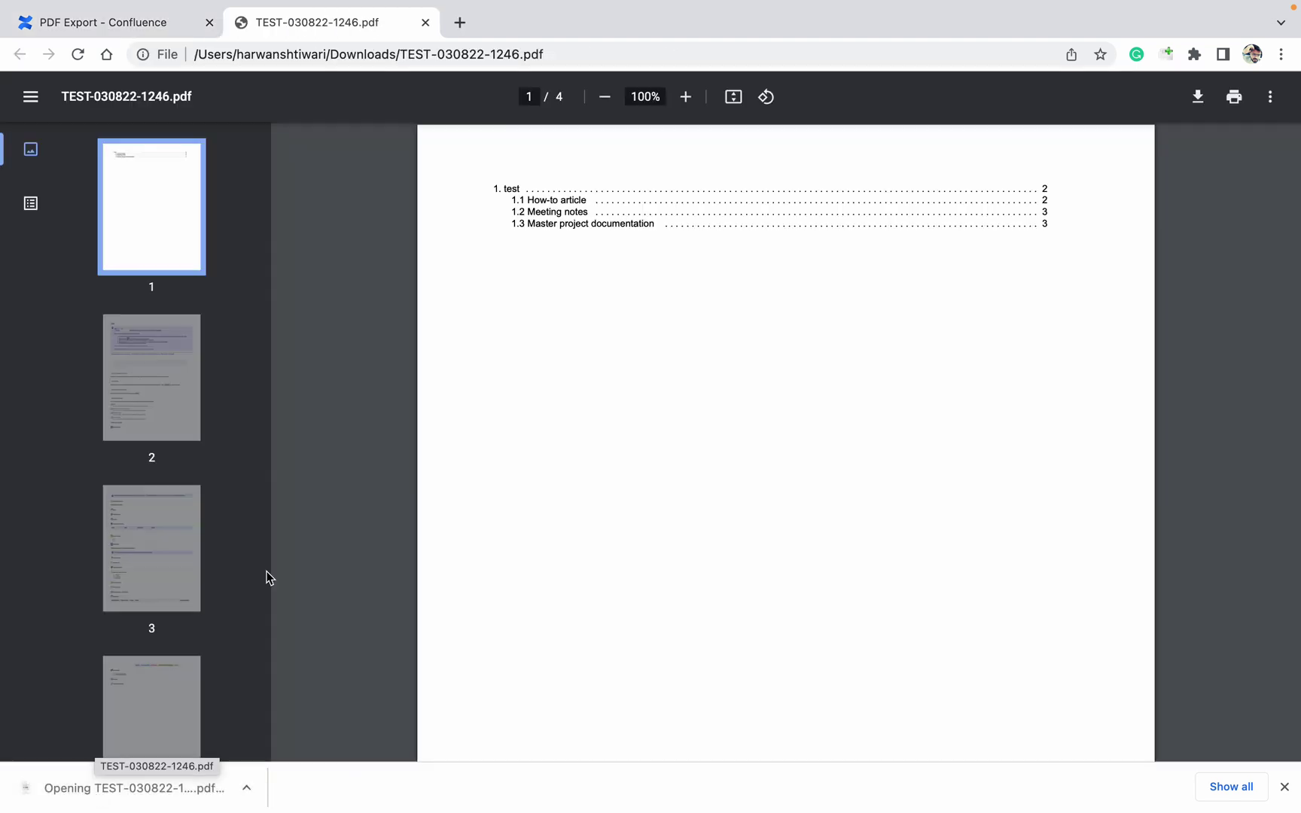
left_click(155, 359)
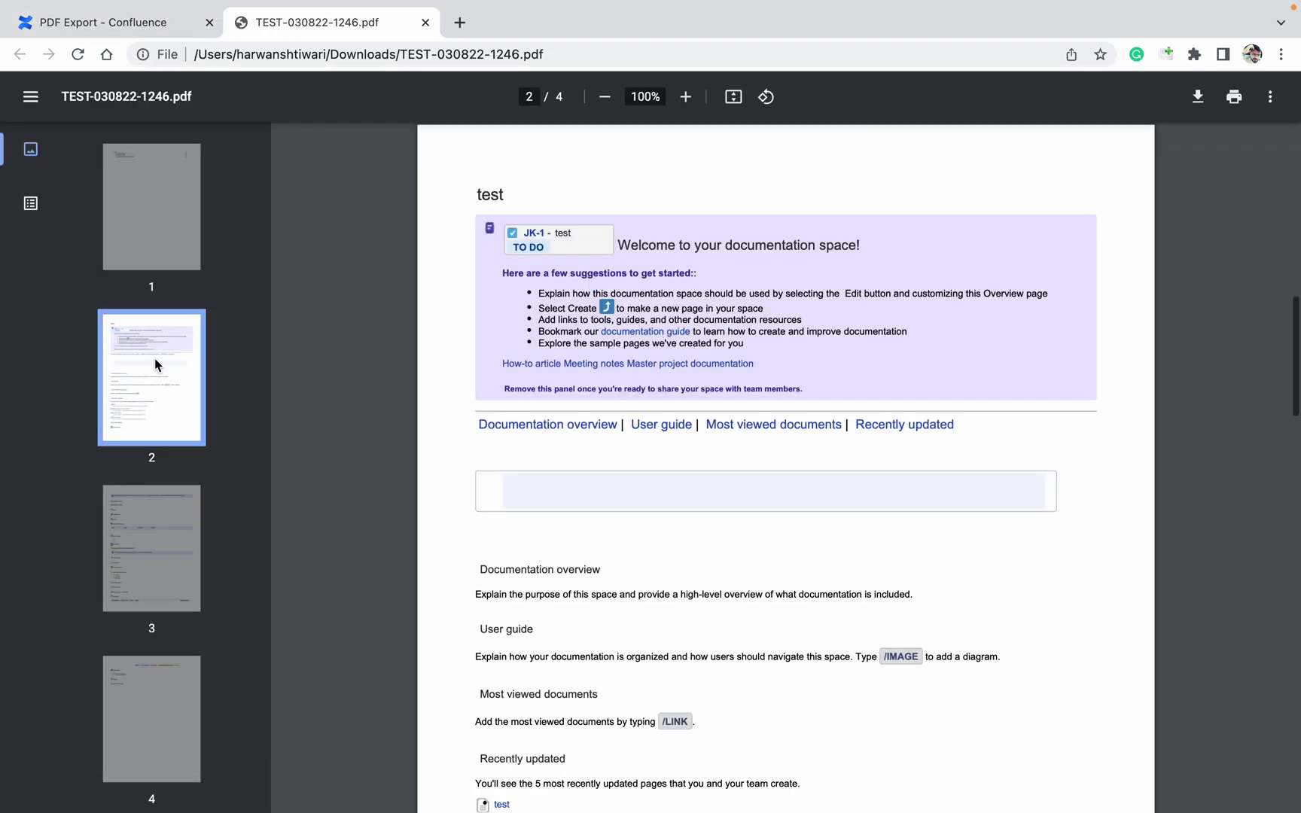
left_click(145, 506)
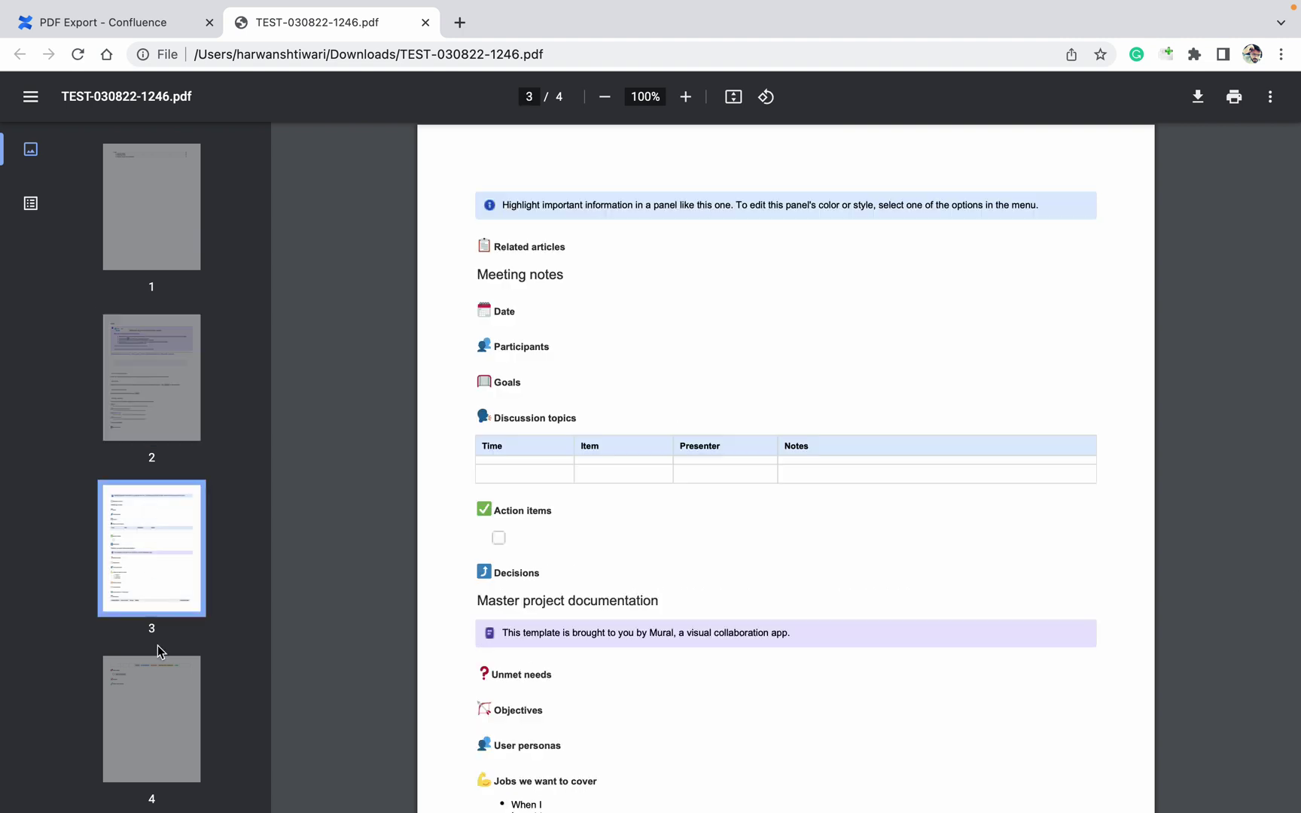
left_click(154, 698)
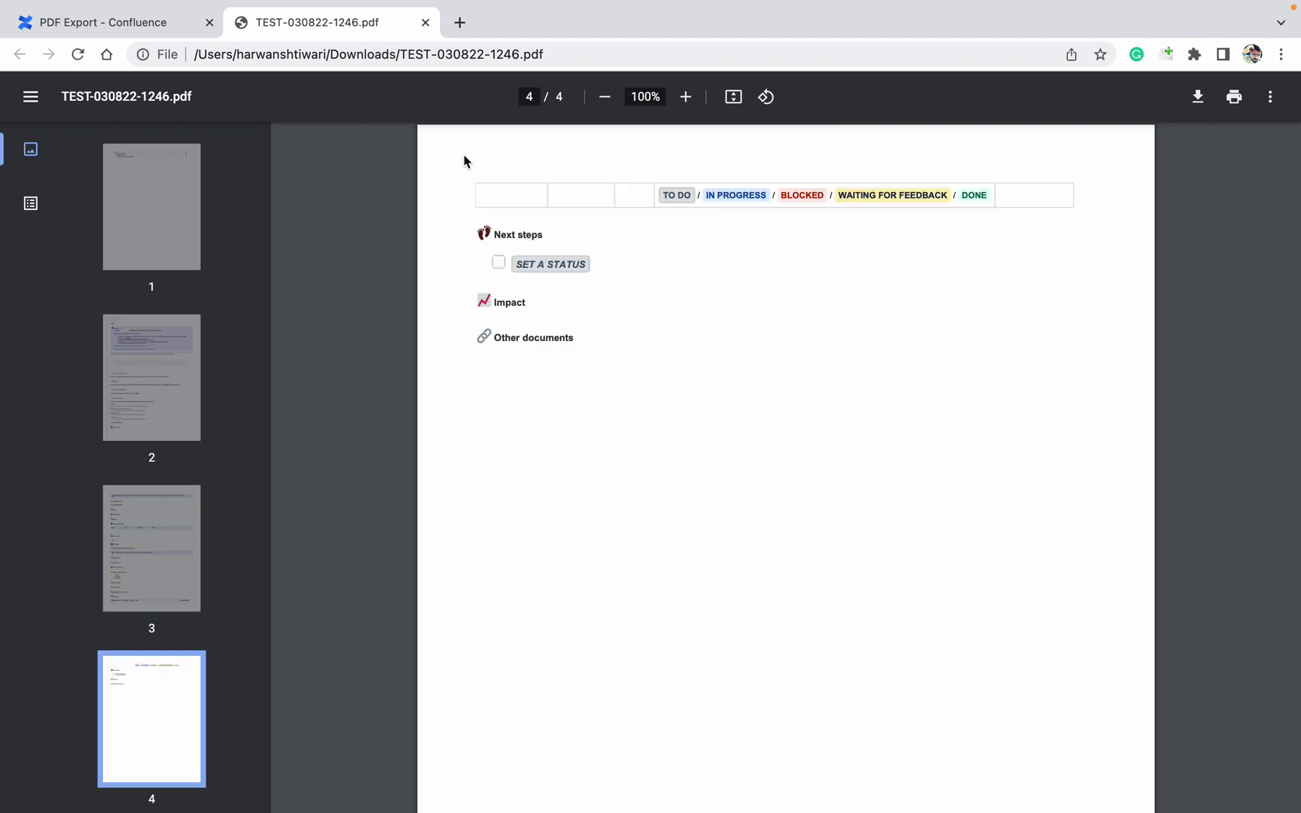
Step: Close the PDF tab and go to the test space's settings via Spaces
left_click(426, 30)
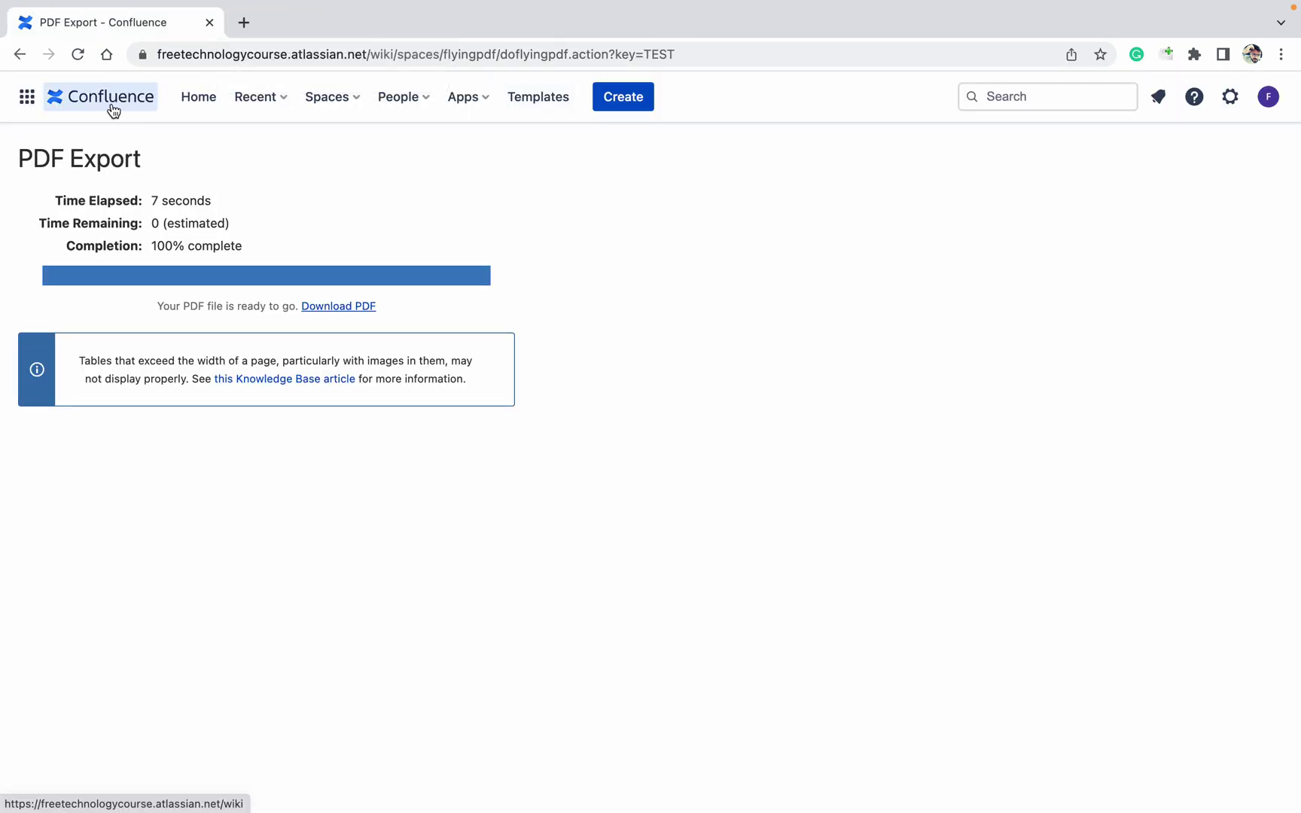
left_click(306, 98)
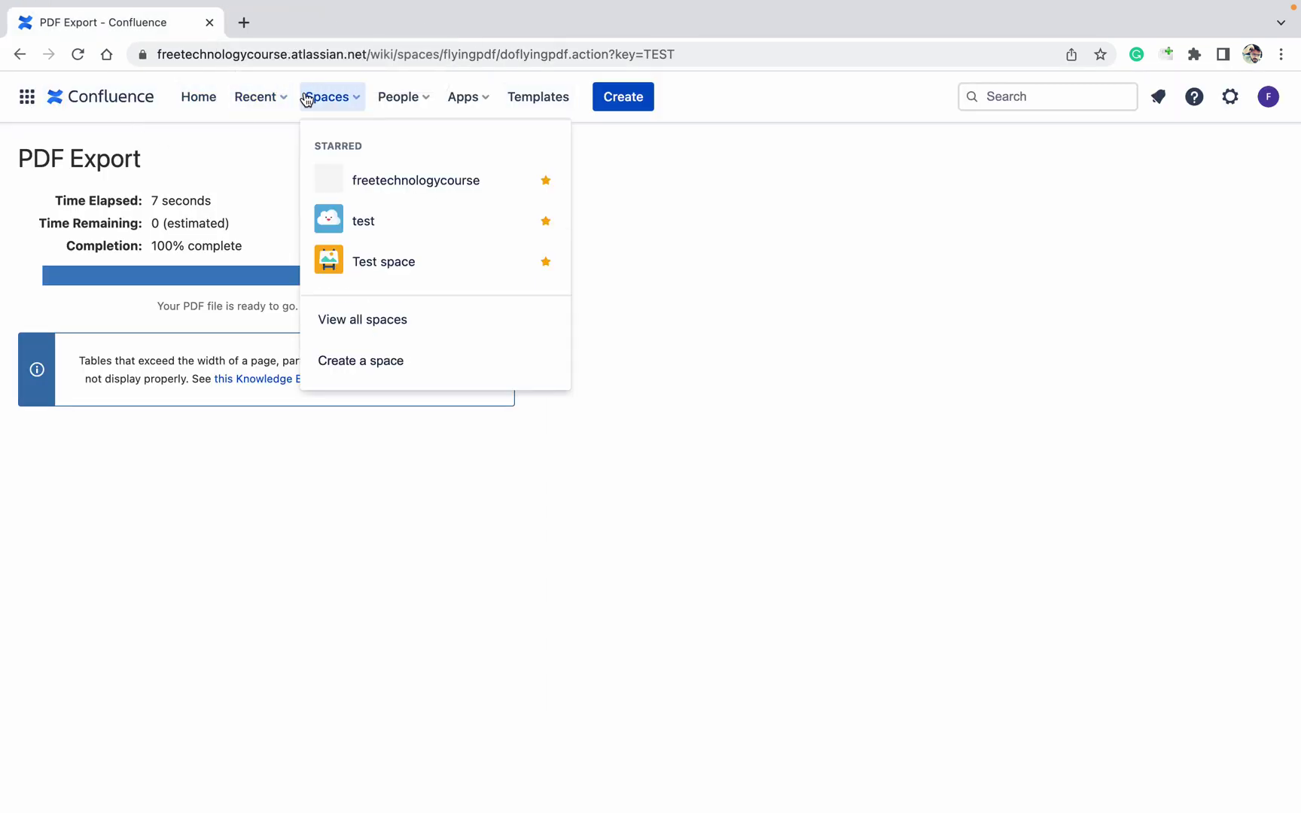
left_click(374, 220)
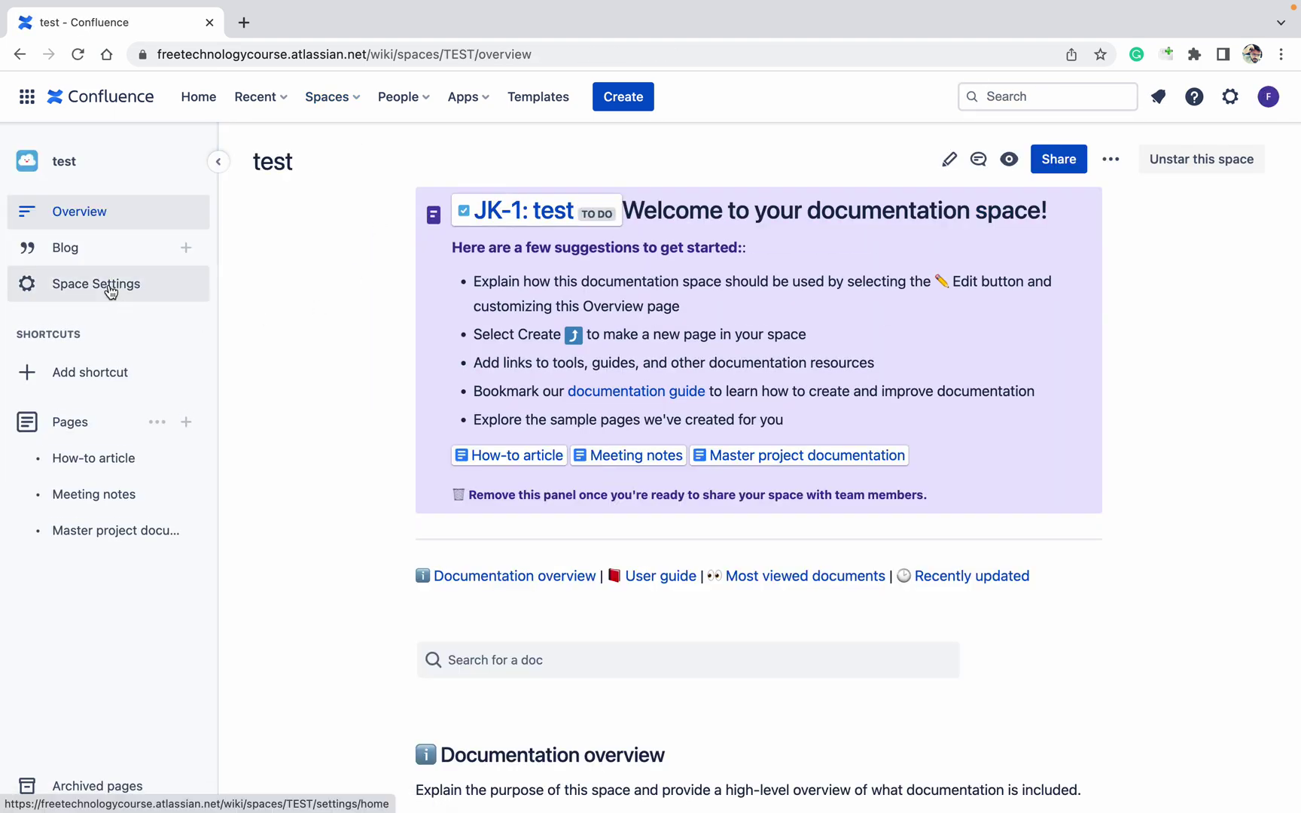
left_click(109, 289)
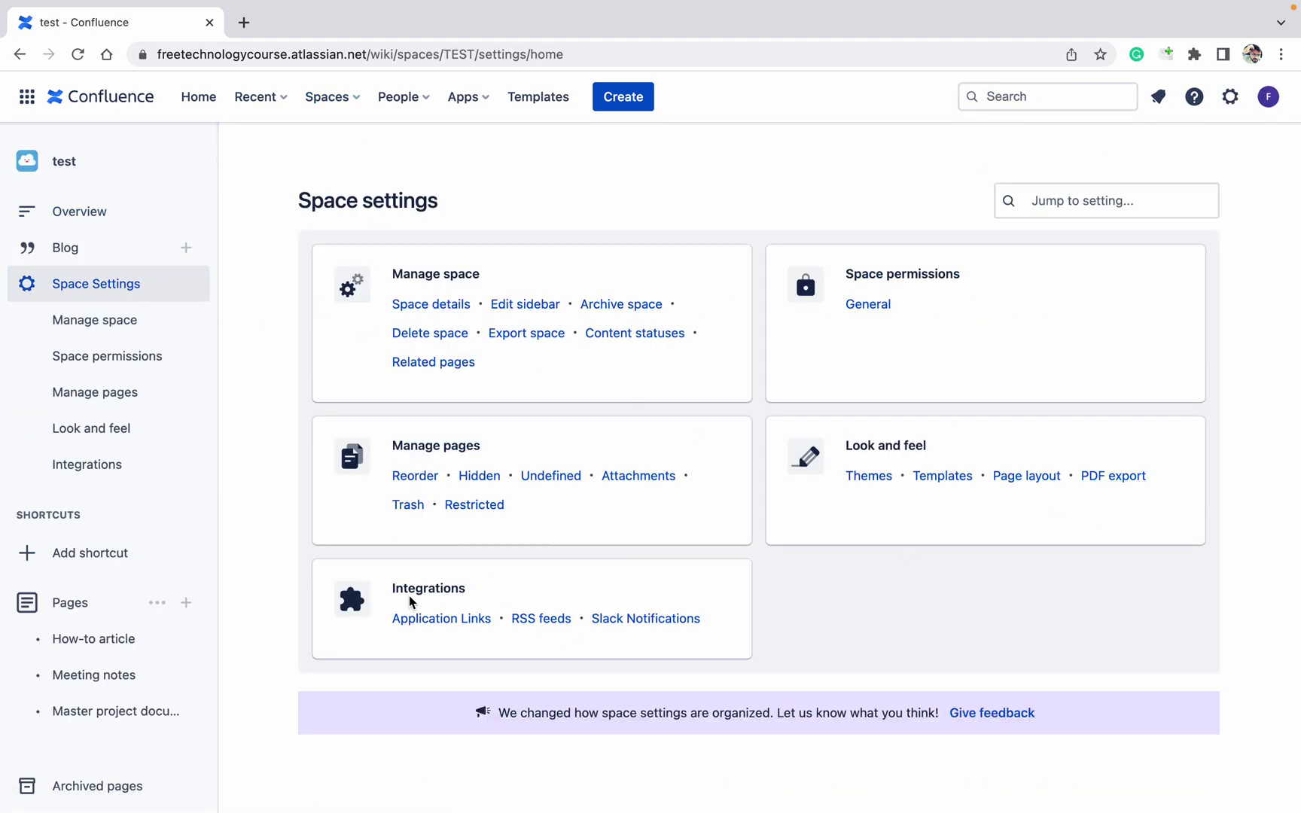
Step: Delete the System JIRA application link to the KT project and confirm
left_click(430, 620)
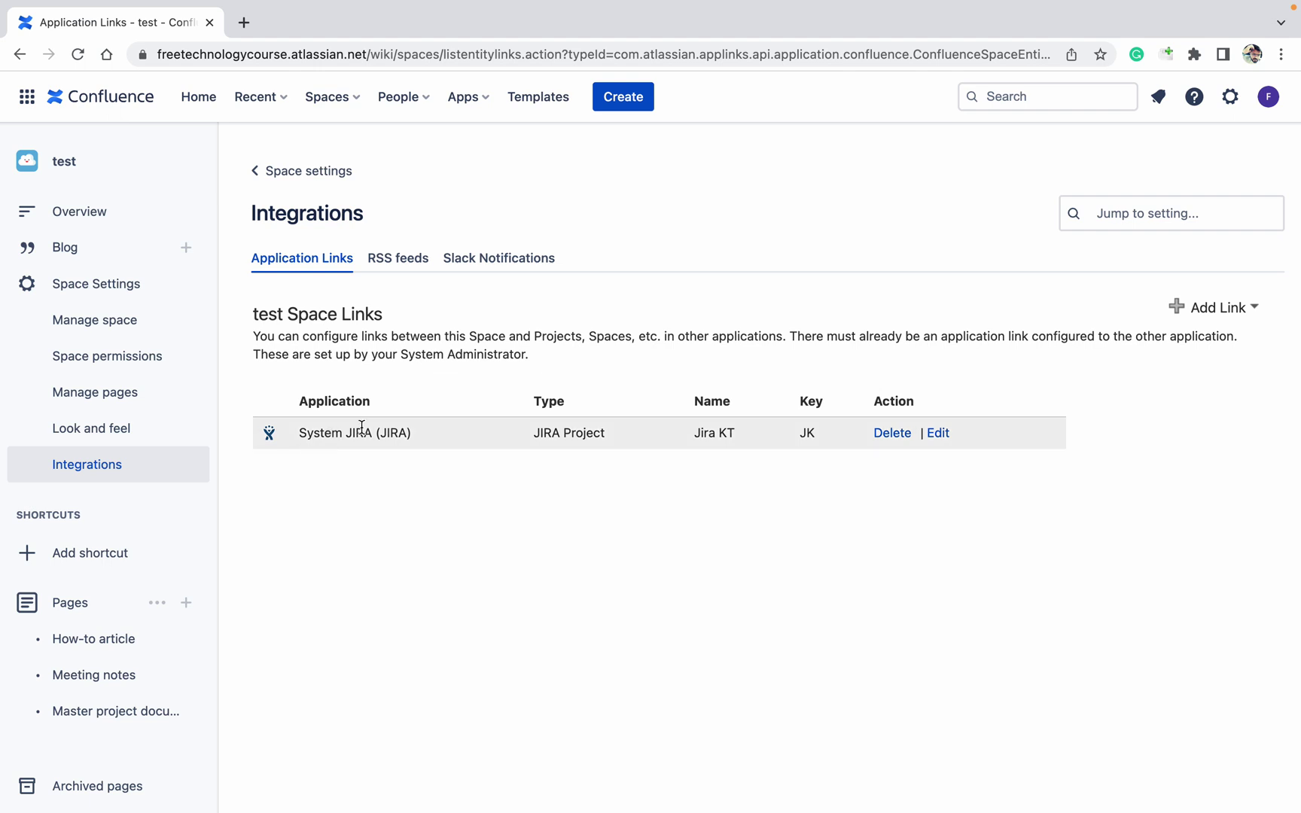
left_click(887, 435)
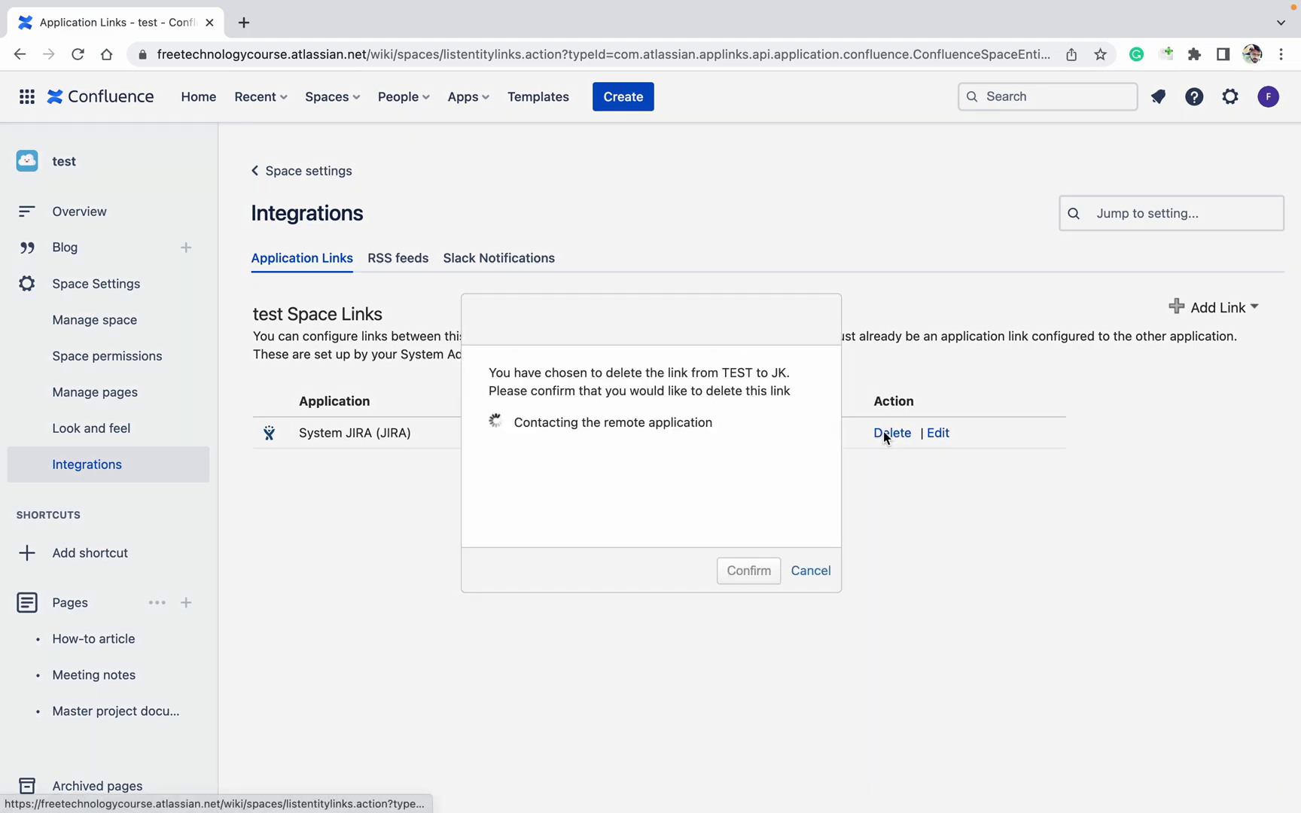
left_click(758, 570)
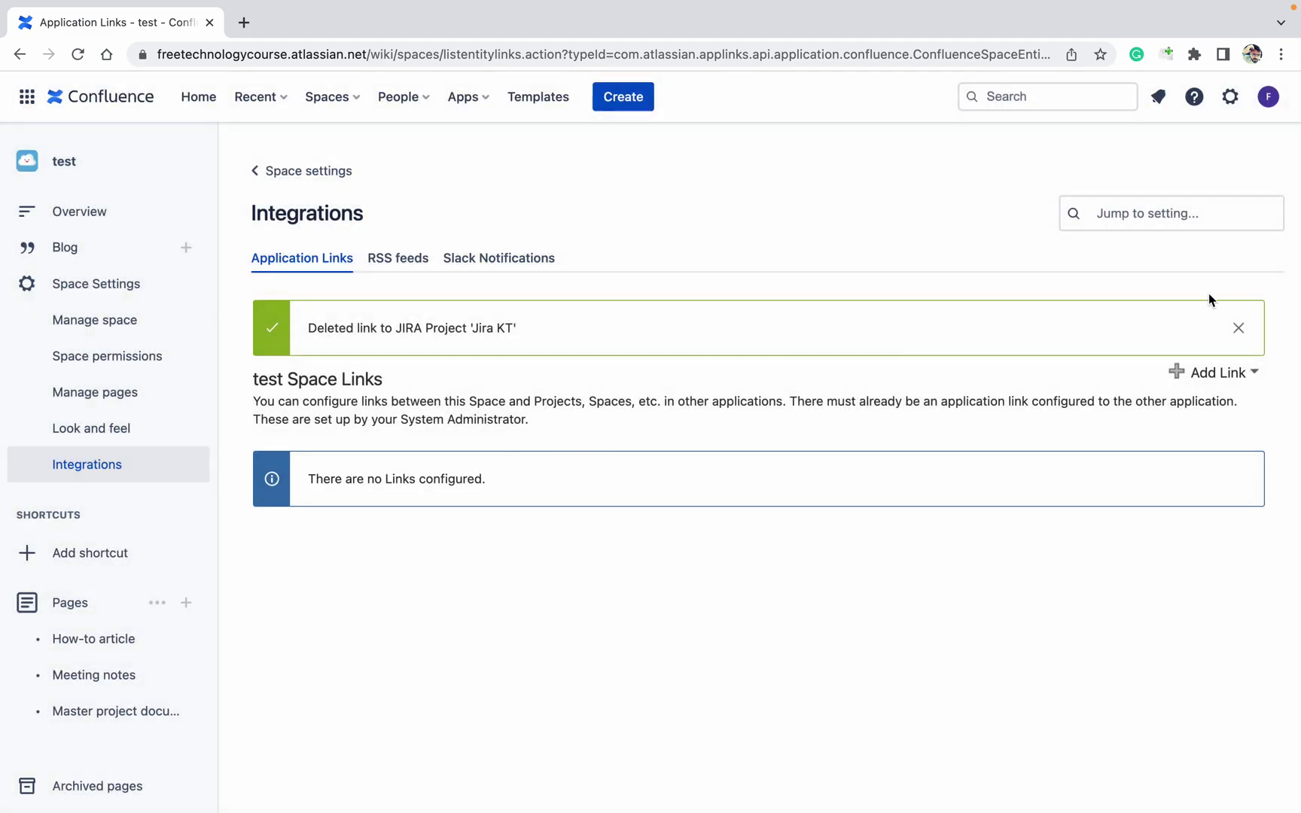
Step: Add a System JIRA link from the test space to the Jira Test project (JT)
left_click(1224, 379)
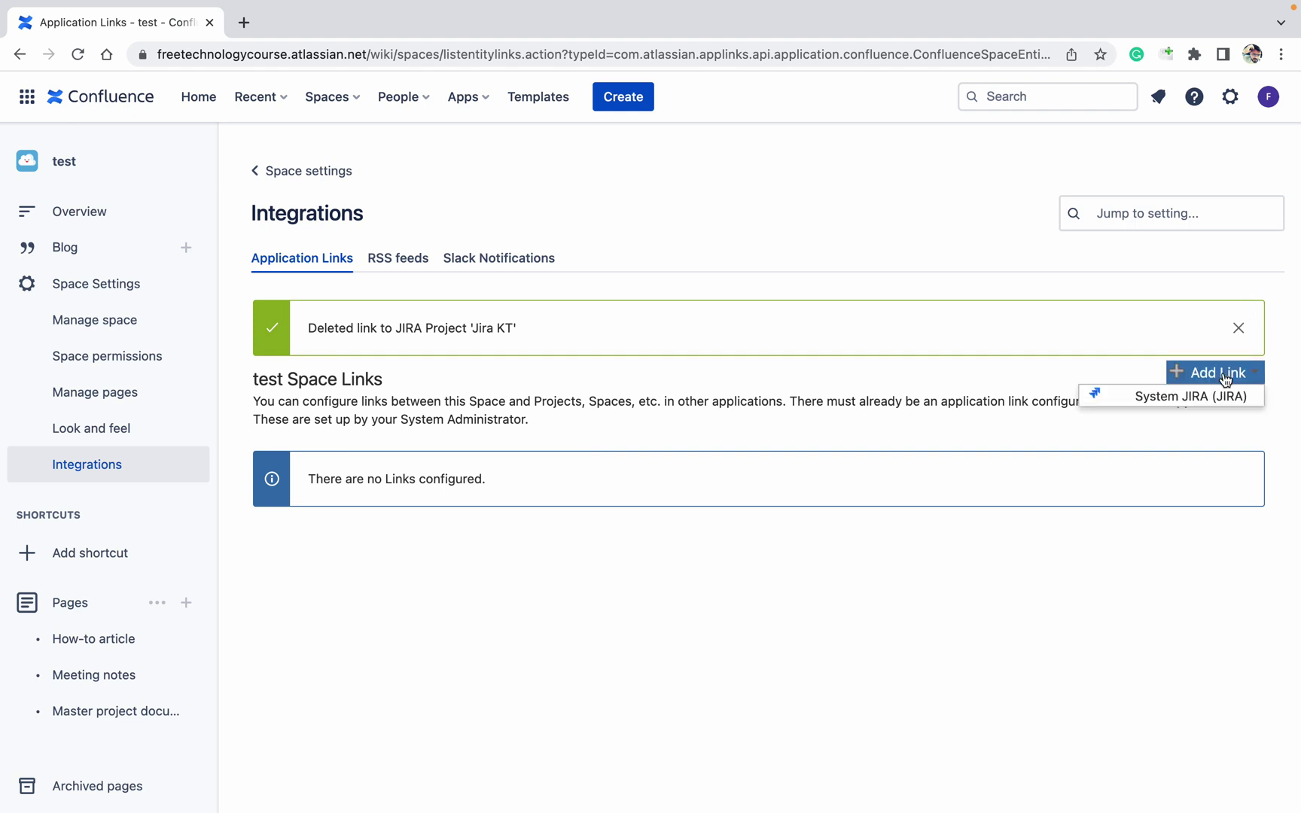
left_click(1185, 399)
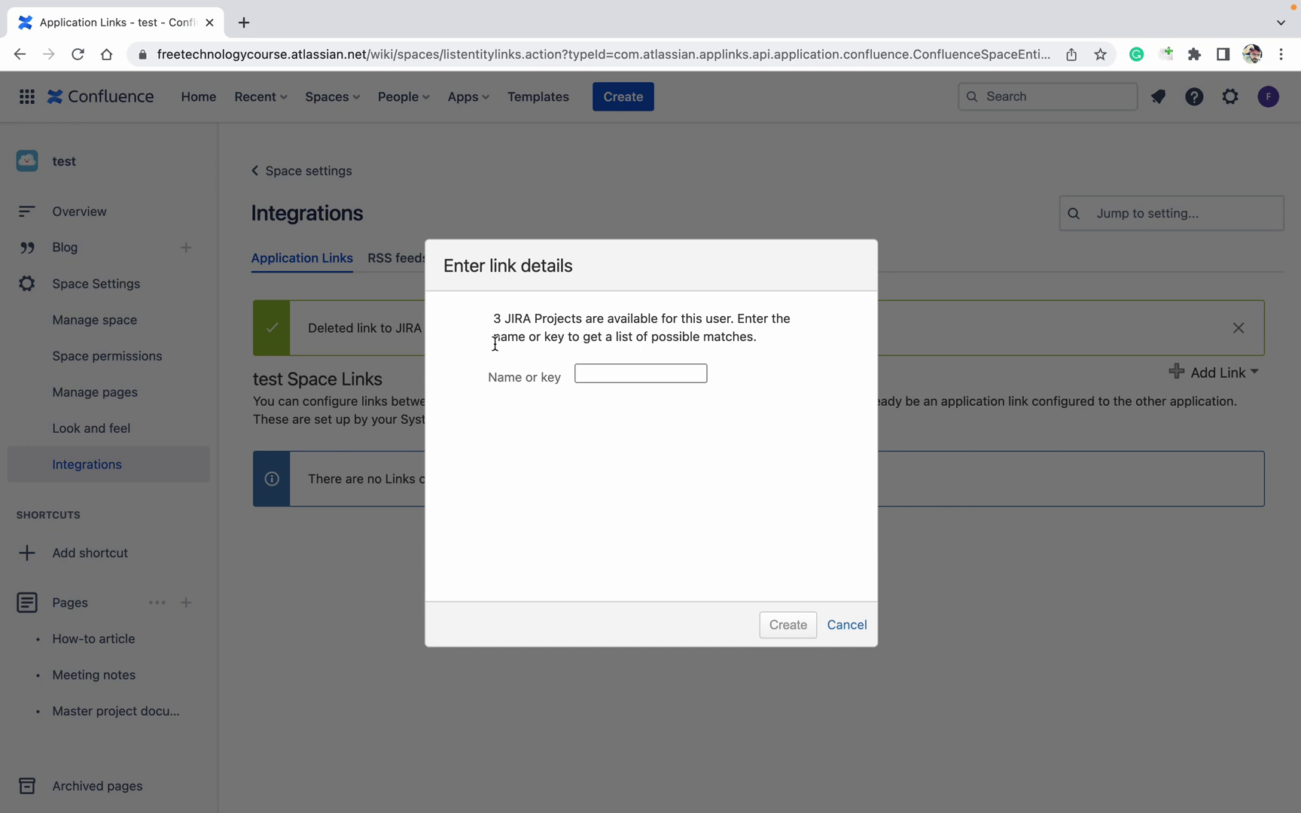
left_click(581, 373)
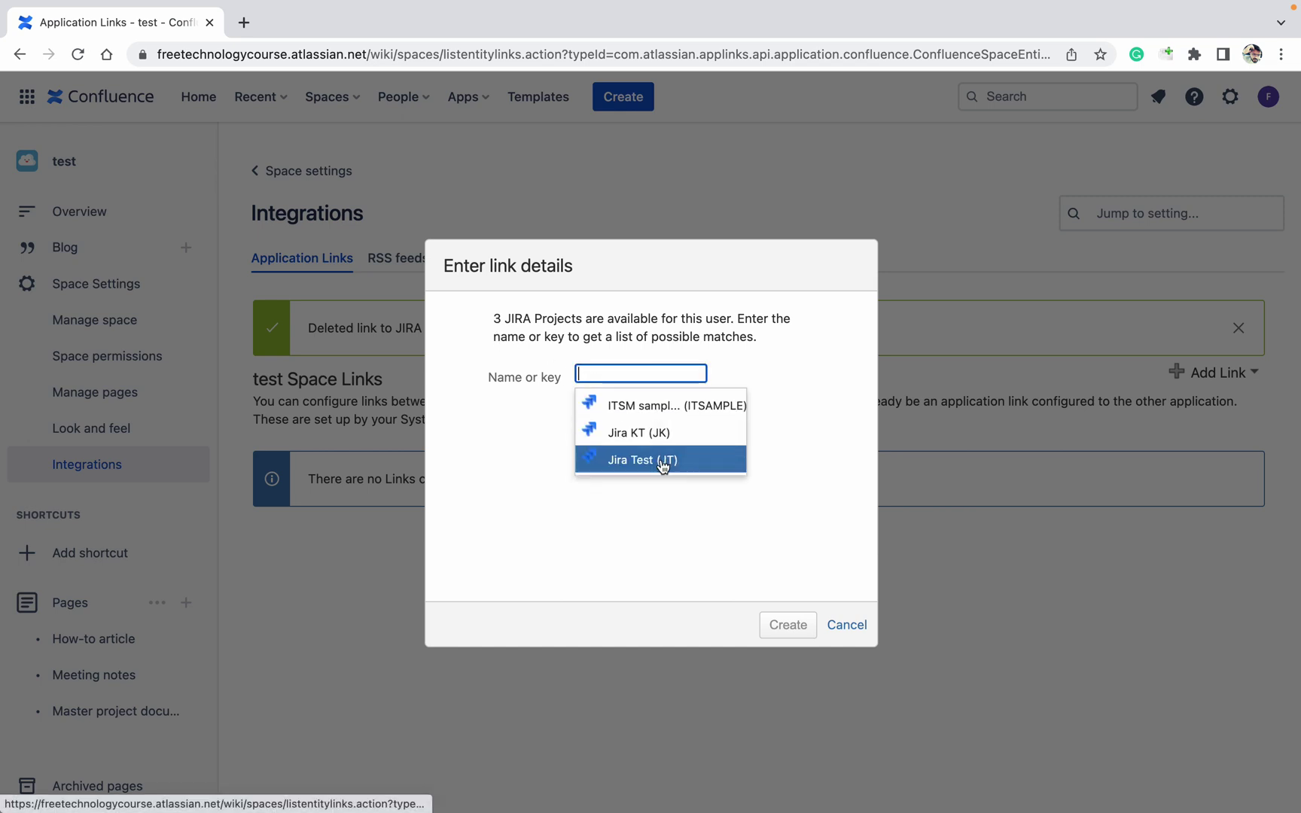
left_click(662, 460)
left_click(787, 624)
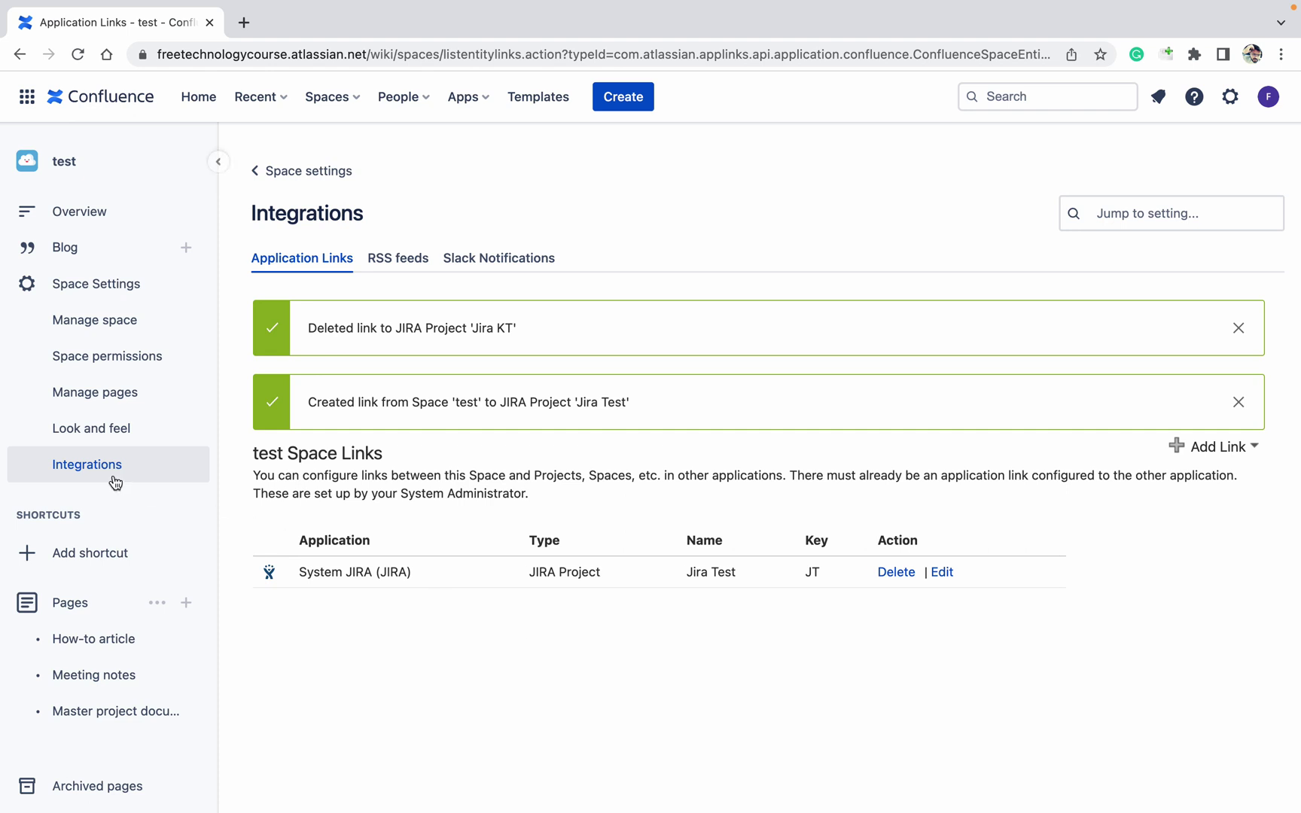
left_click(397, 265)
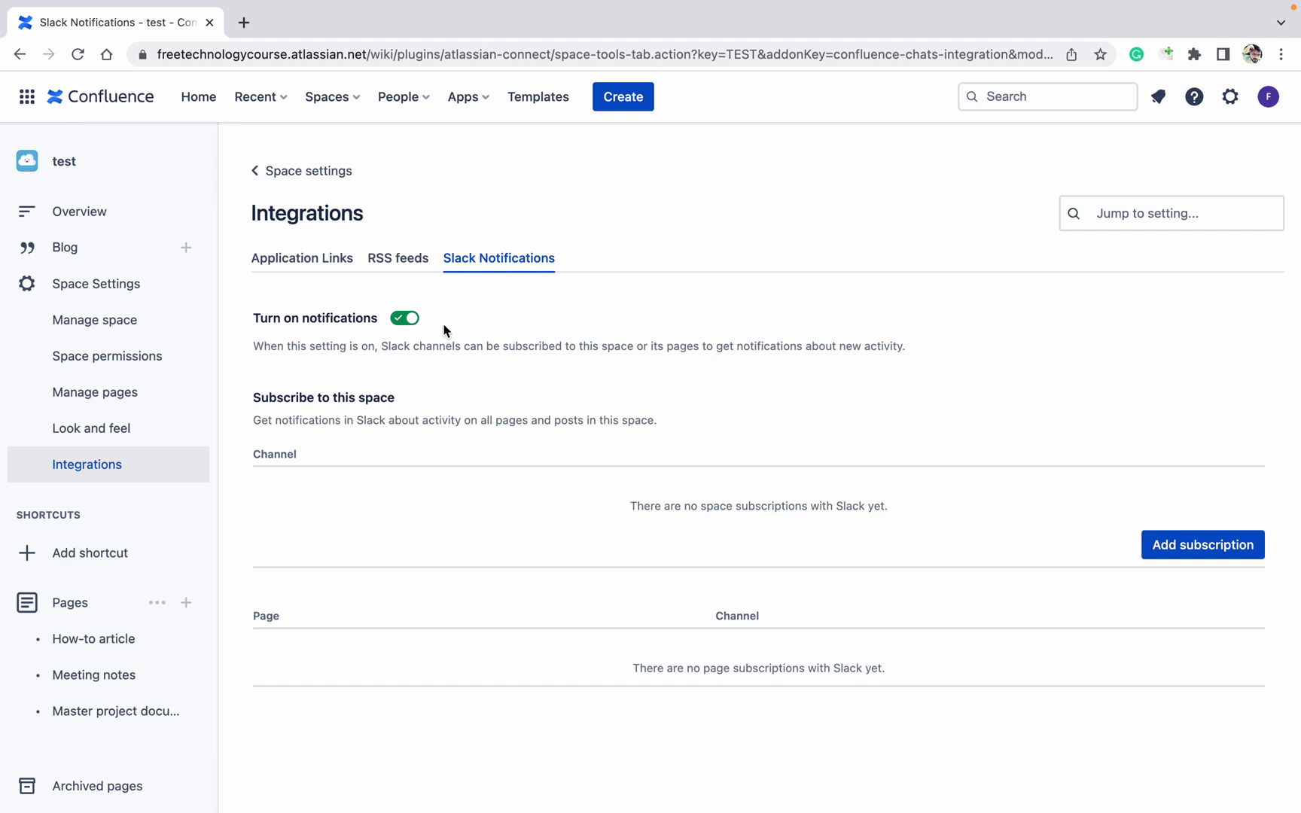
mouse_move(88, 464)
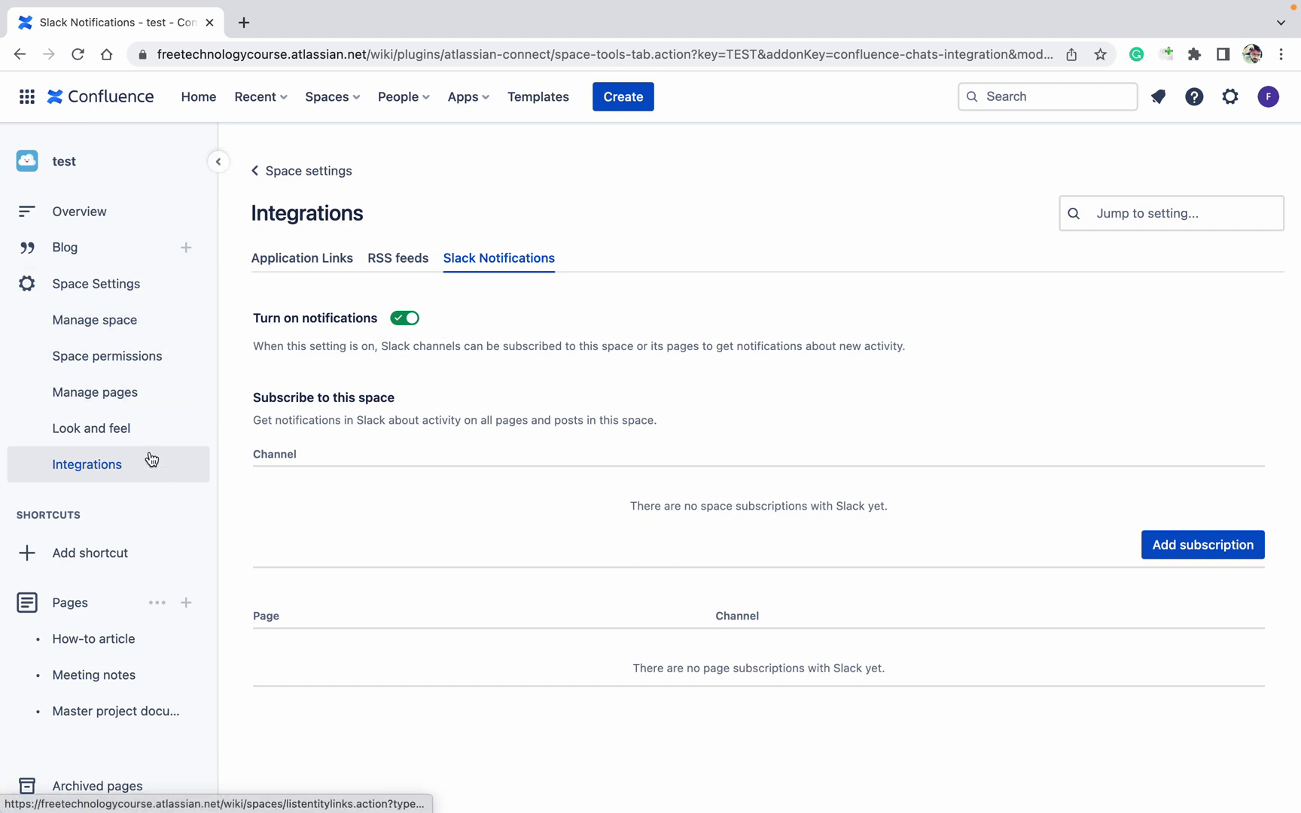
left_click(315, 266)
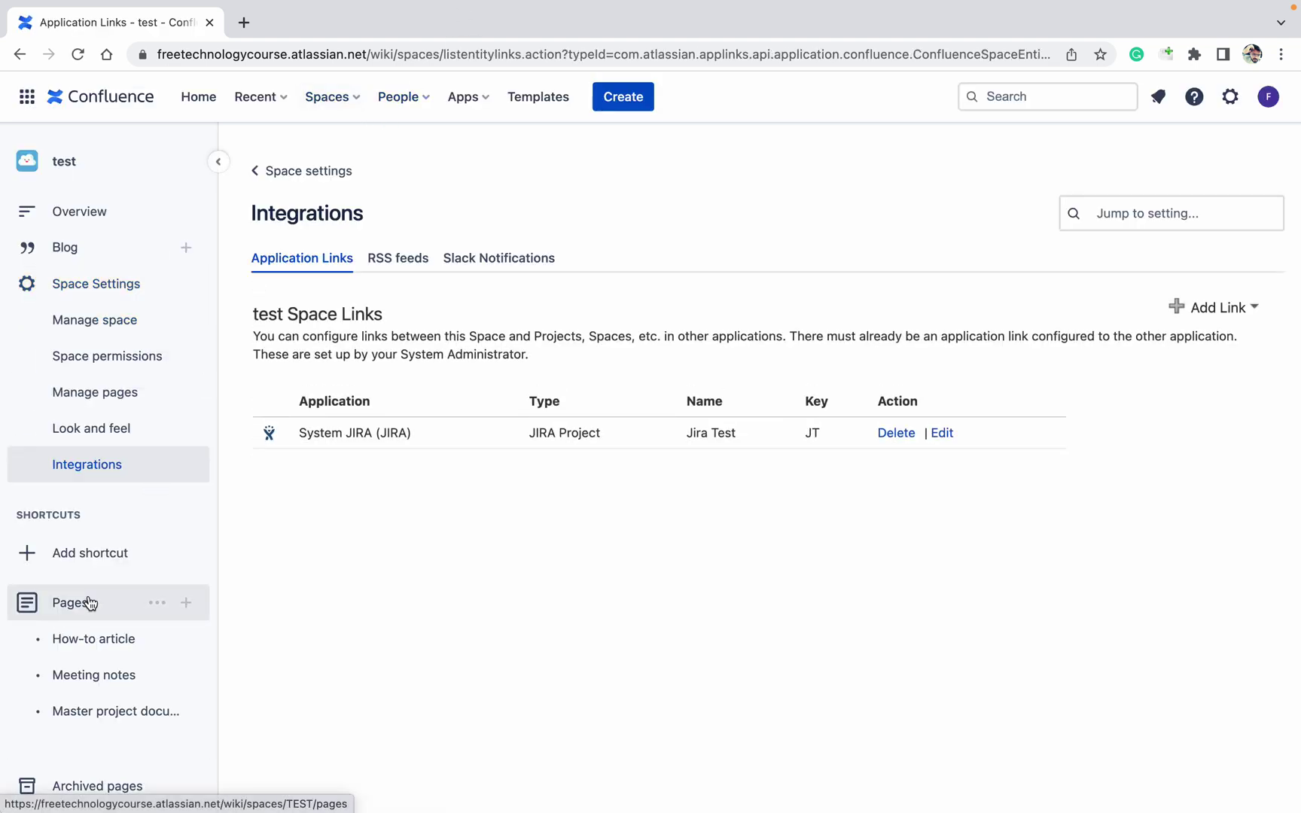
Step: Bring the test space Overview page into the editor and delete all of its body content
left_click(91, 604)
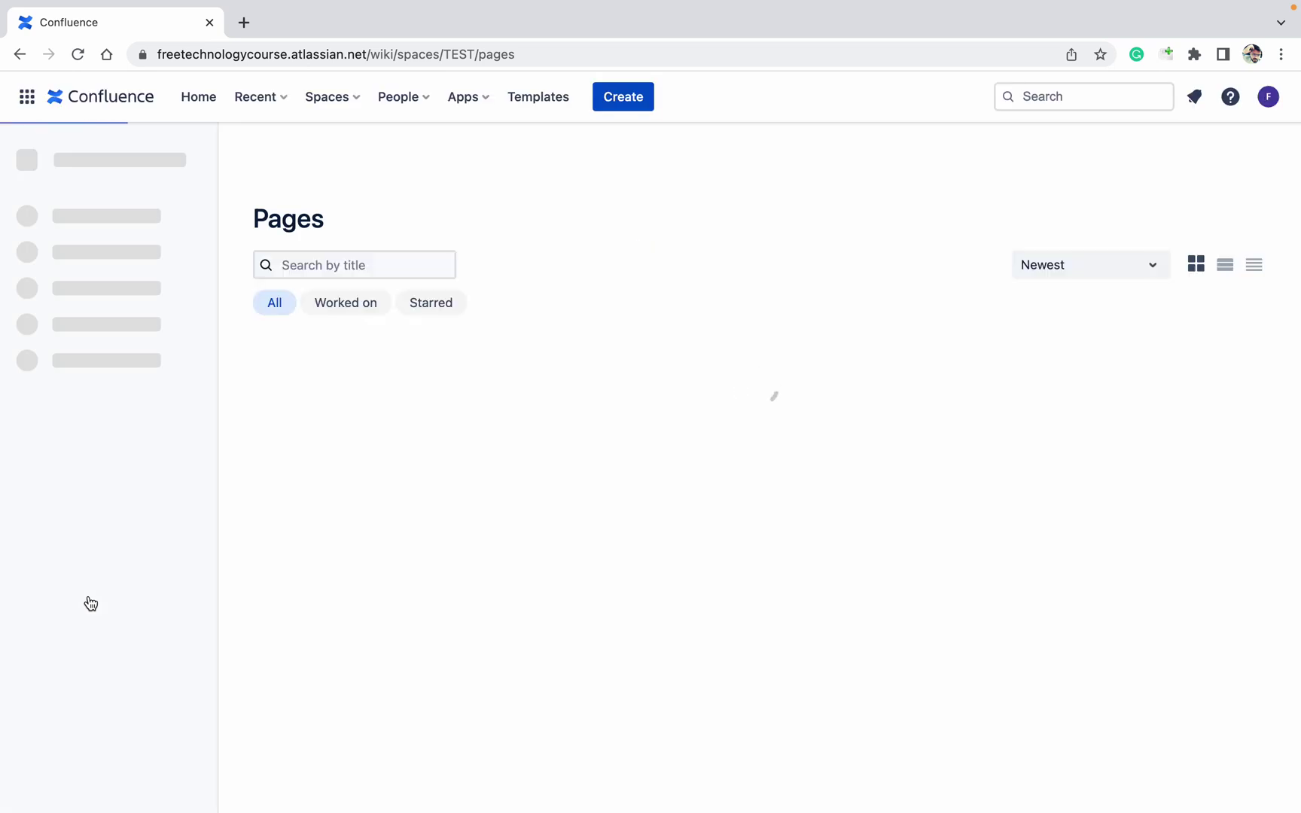
left_click(310, 409)
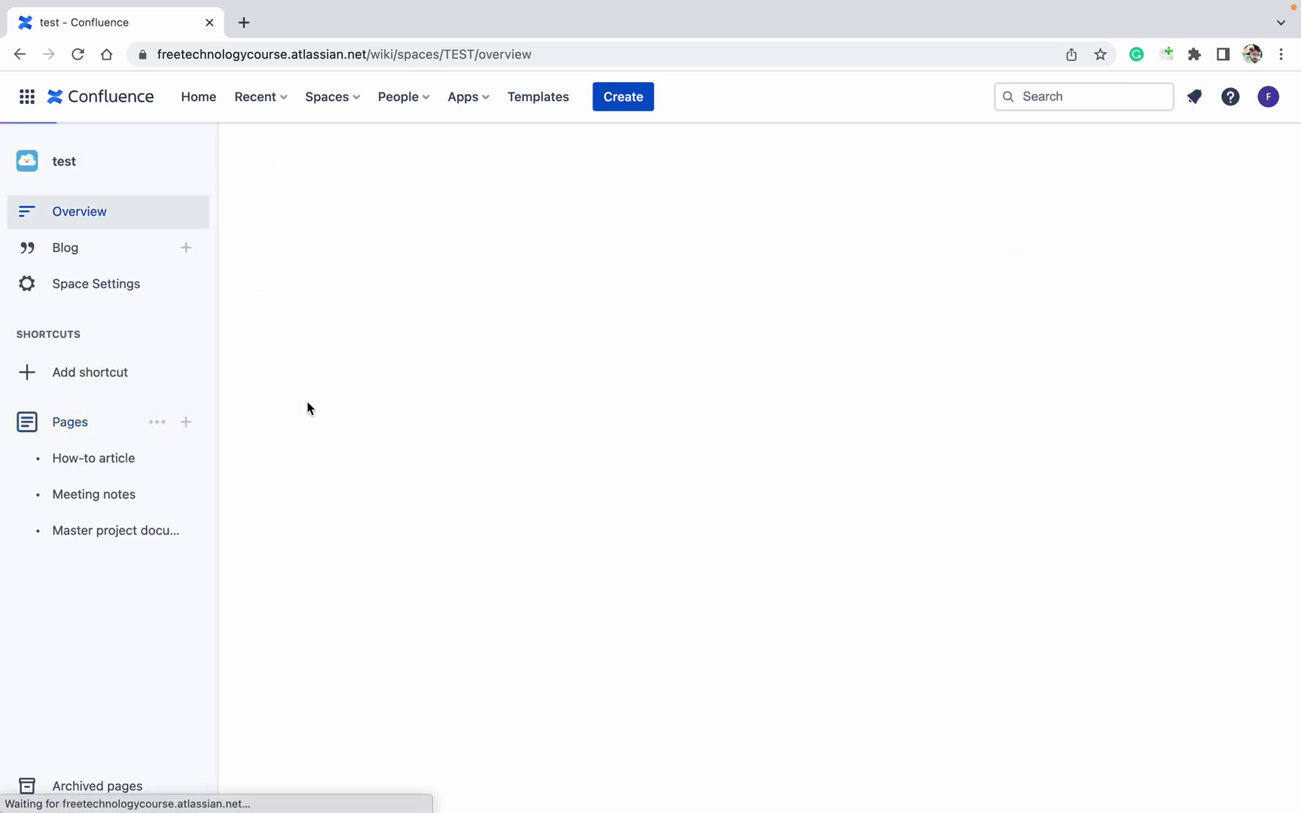
left_click(950, 160)
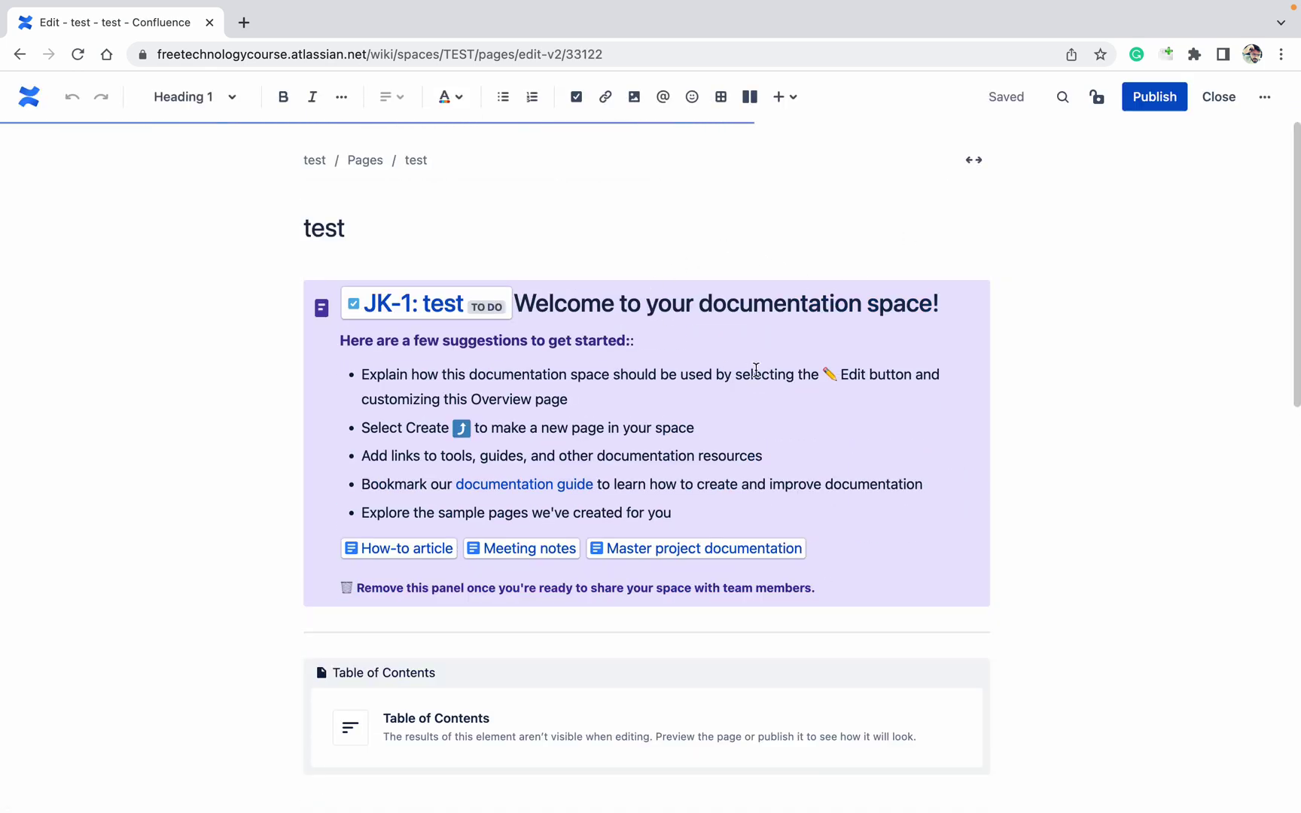
key("ctrl+a")
key("BackSpace")
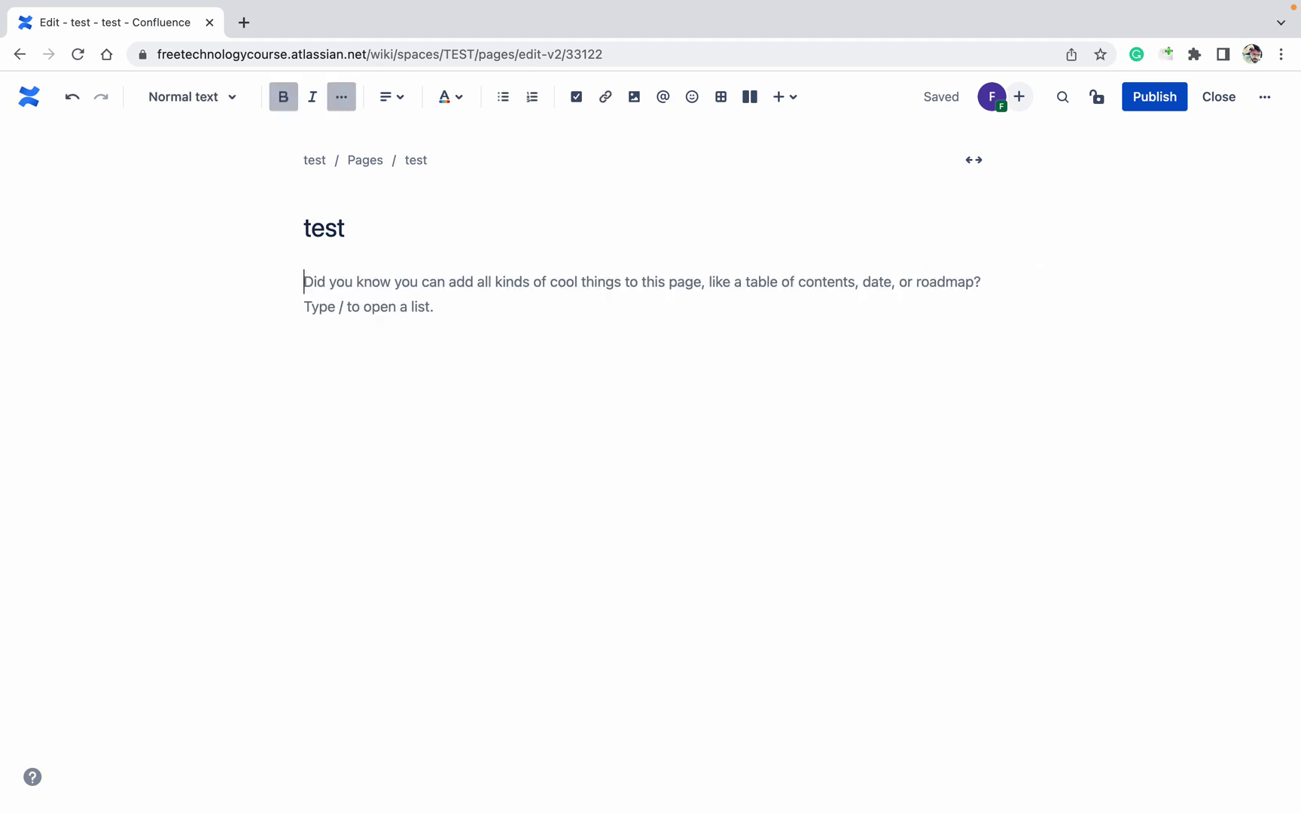
Step: Create a new Jira Test issue summarised 'test' and embed it as JT-1
left_click(788, 104)
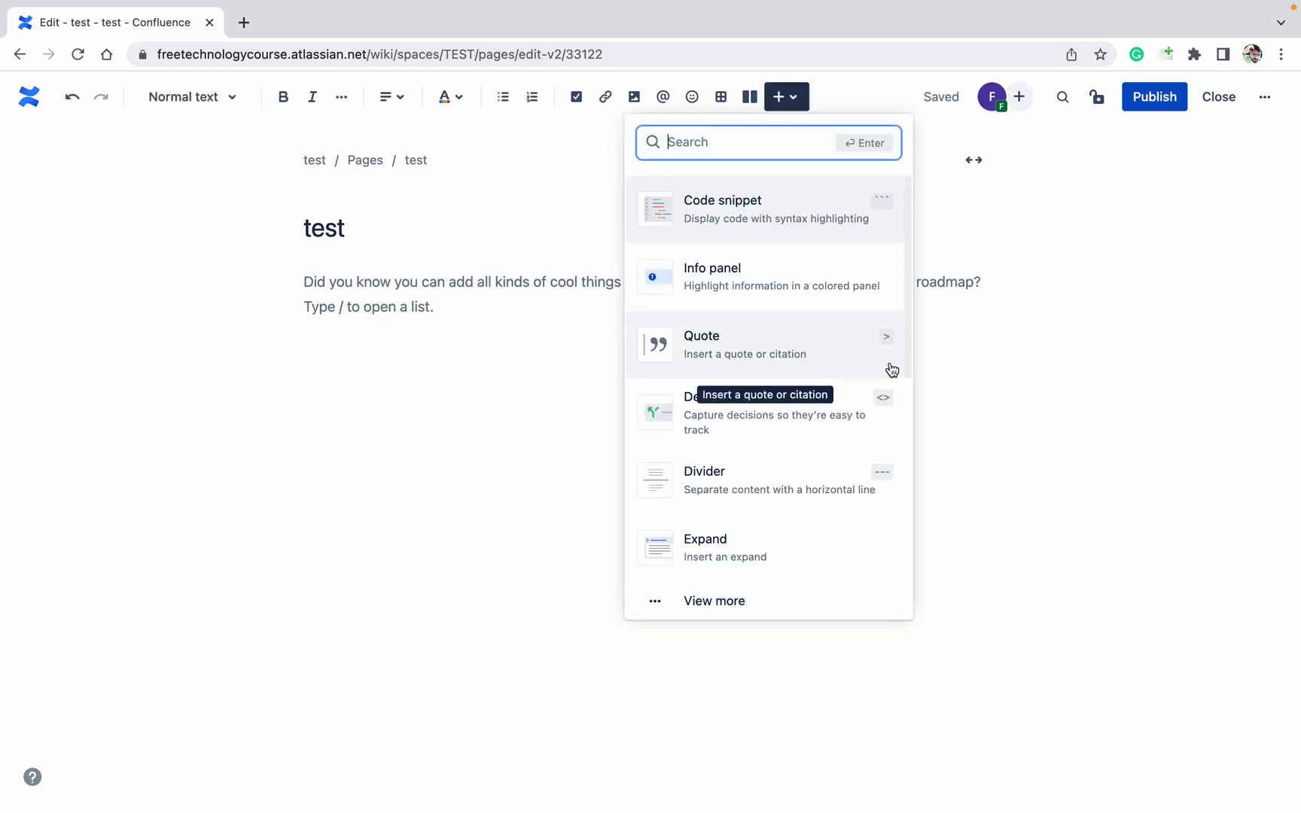
scroll(912, 432, "down", 2)
scroll(913, 437, "down", 2)
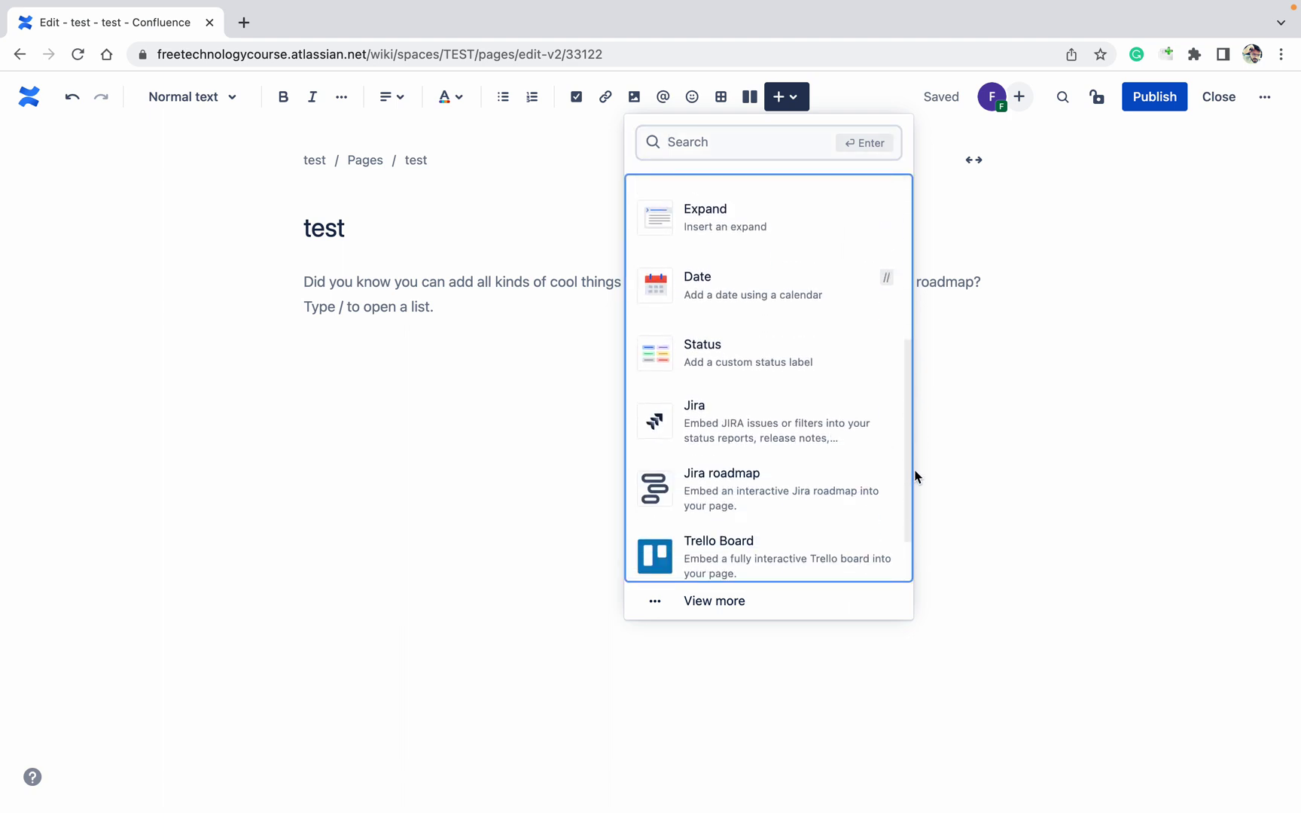
left_click(702, 412)
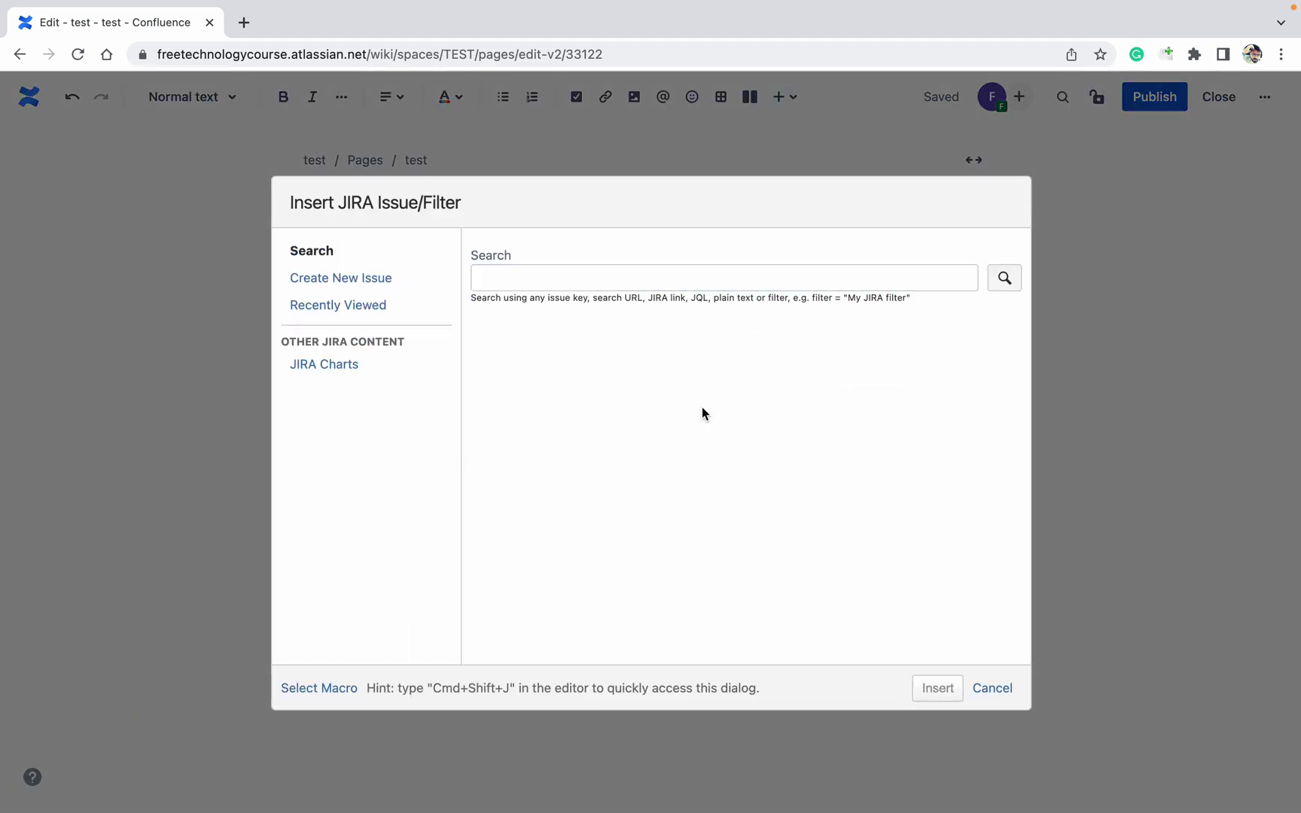
left_click(343, 283)
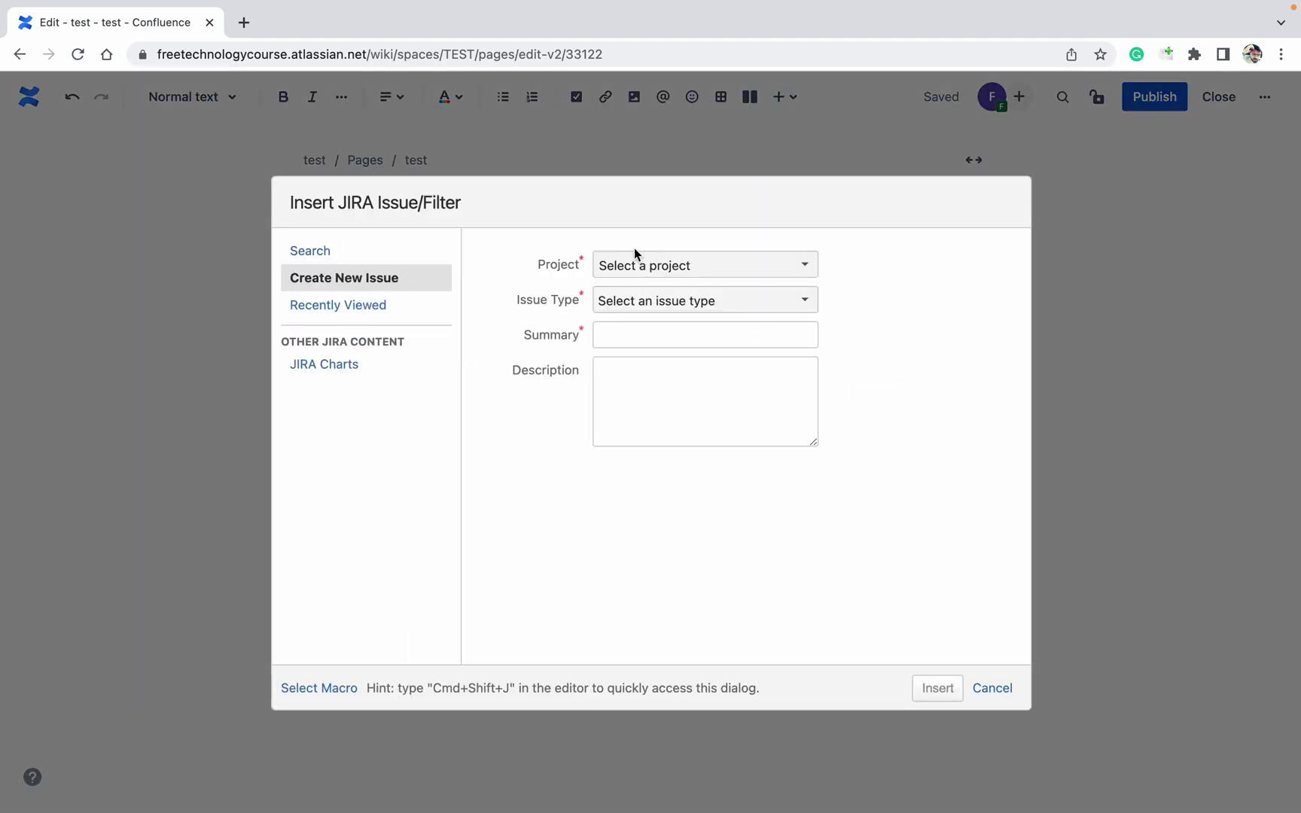
left_click(693, 271)
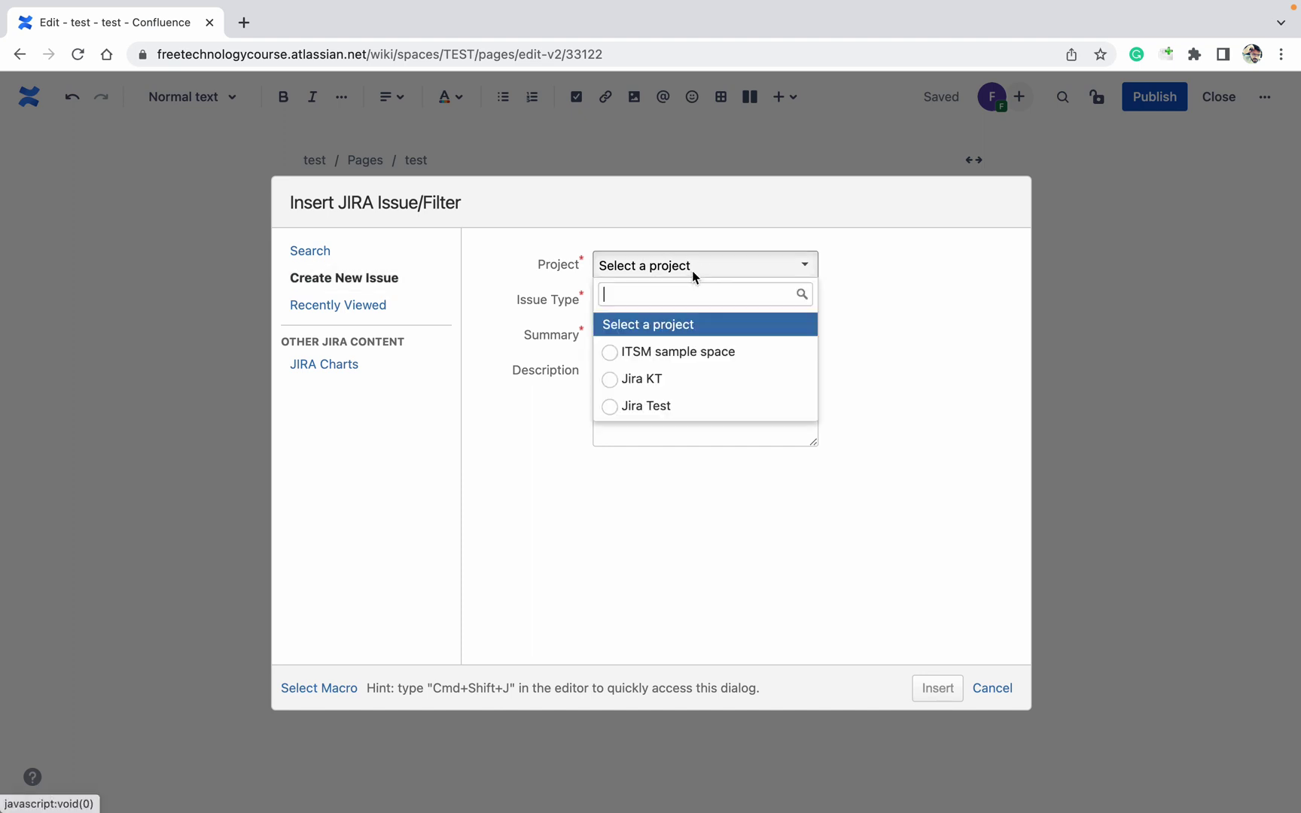
left_click(671, 407)
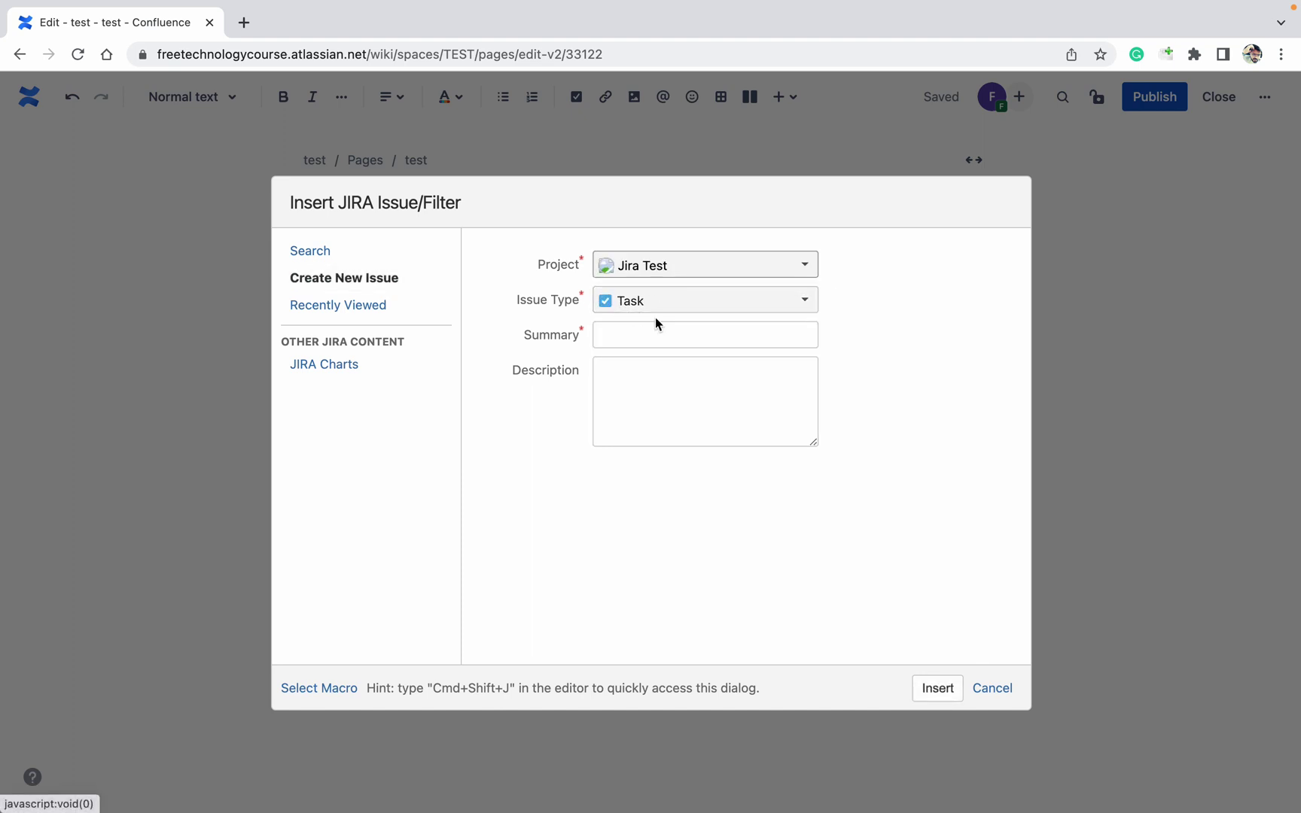
left_click(646, 334)
type("test")
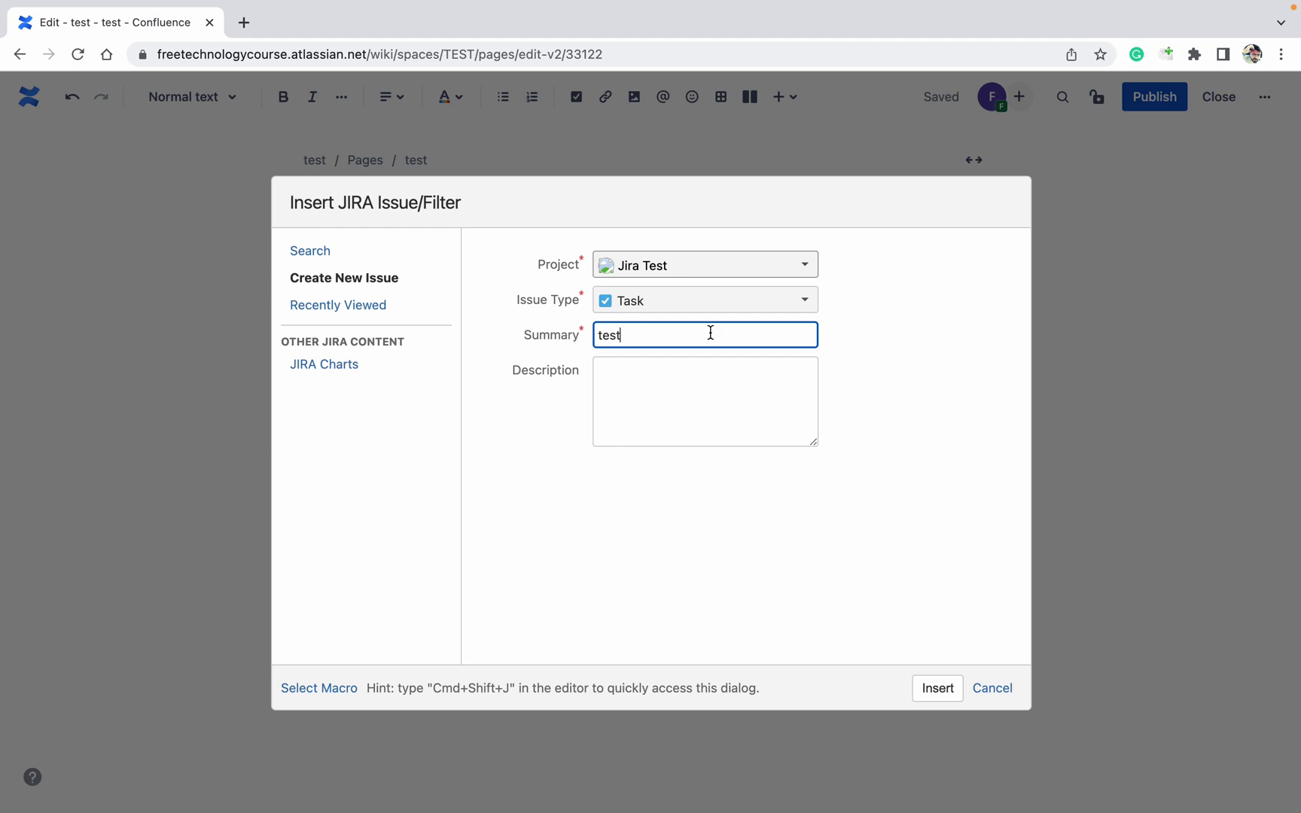
left_click(937, 694)
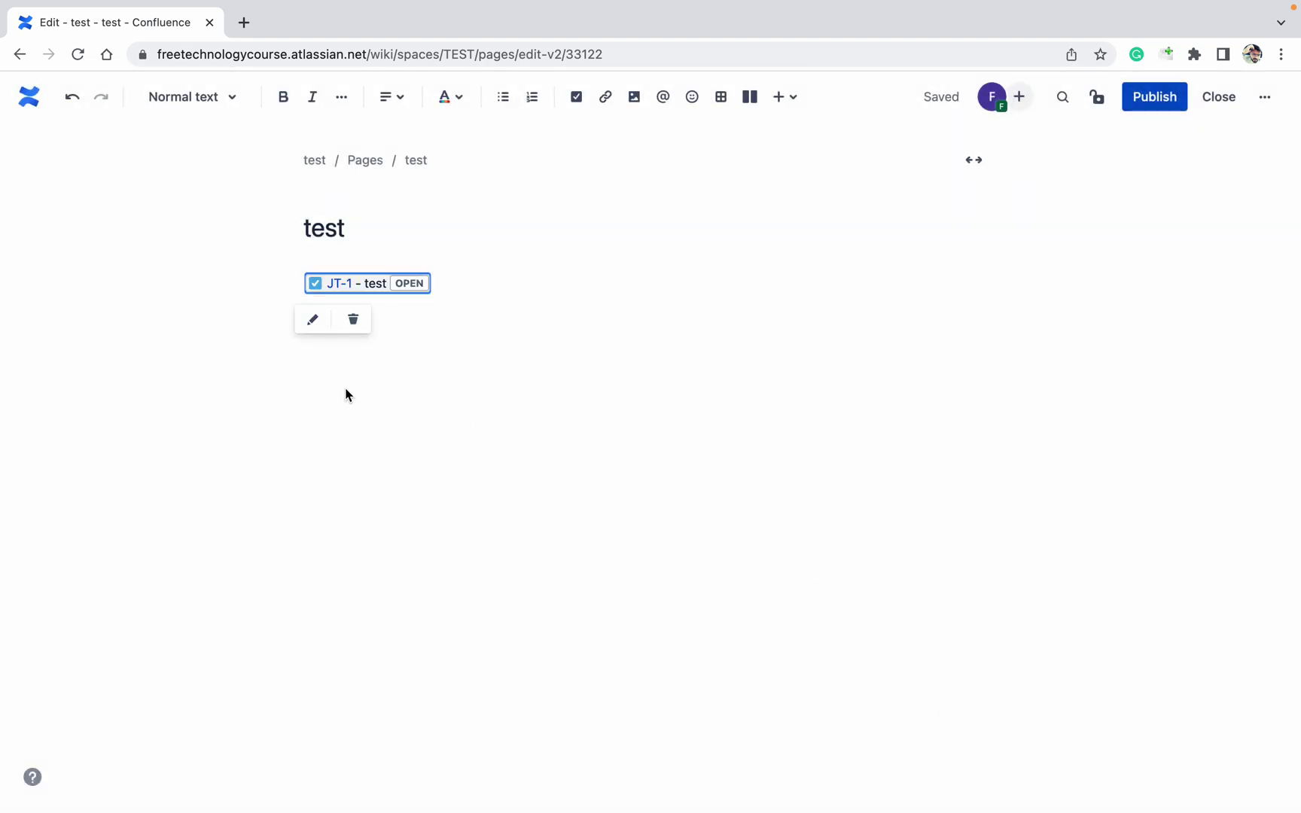
Step: Publish the edited Overview page with the embedded JT-1 issue
left_click(1159, 98)
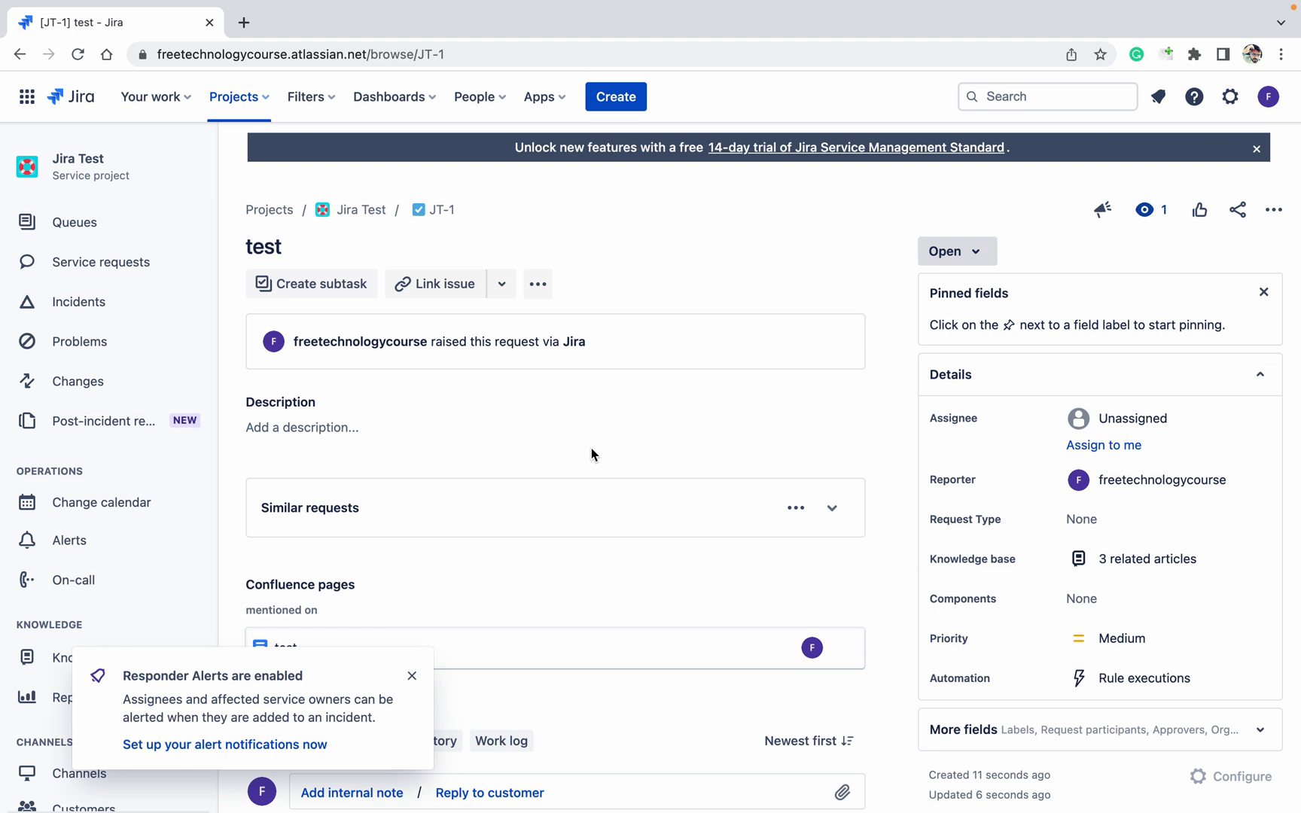
Step: Go back to the published Overview showing JT-1, then bring up the test space settings
left_click(18, 56)
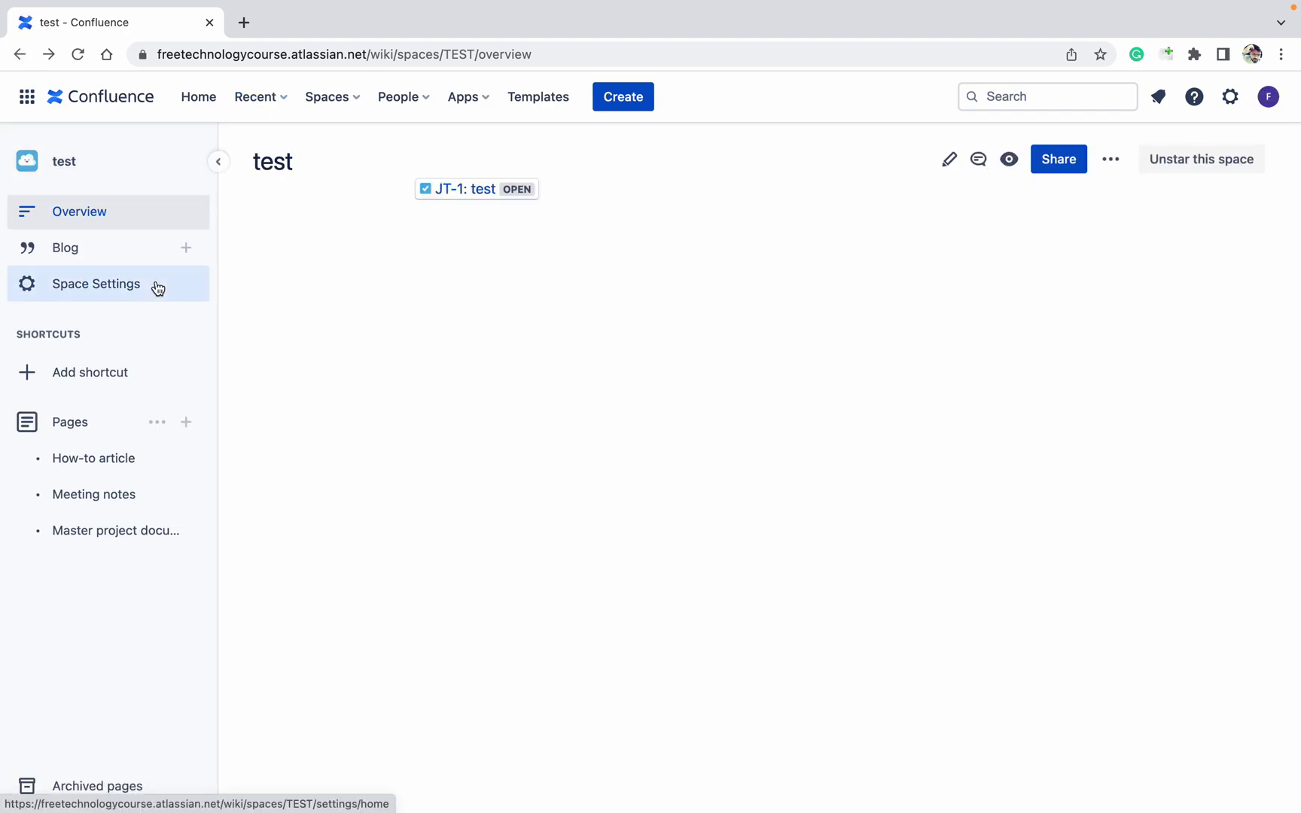
left_click(157, 289)
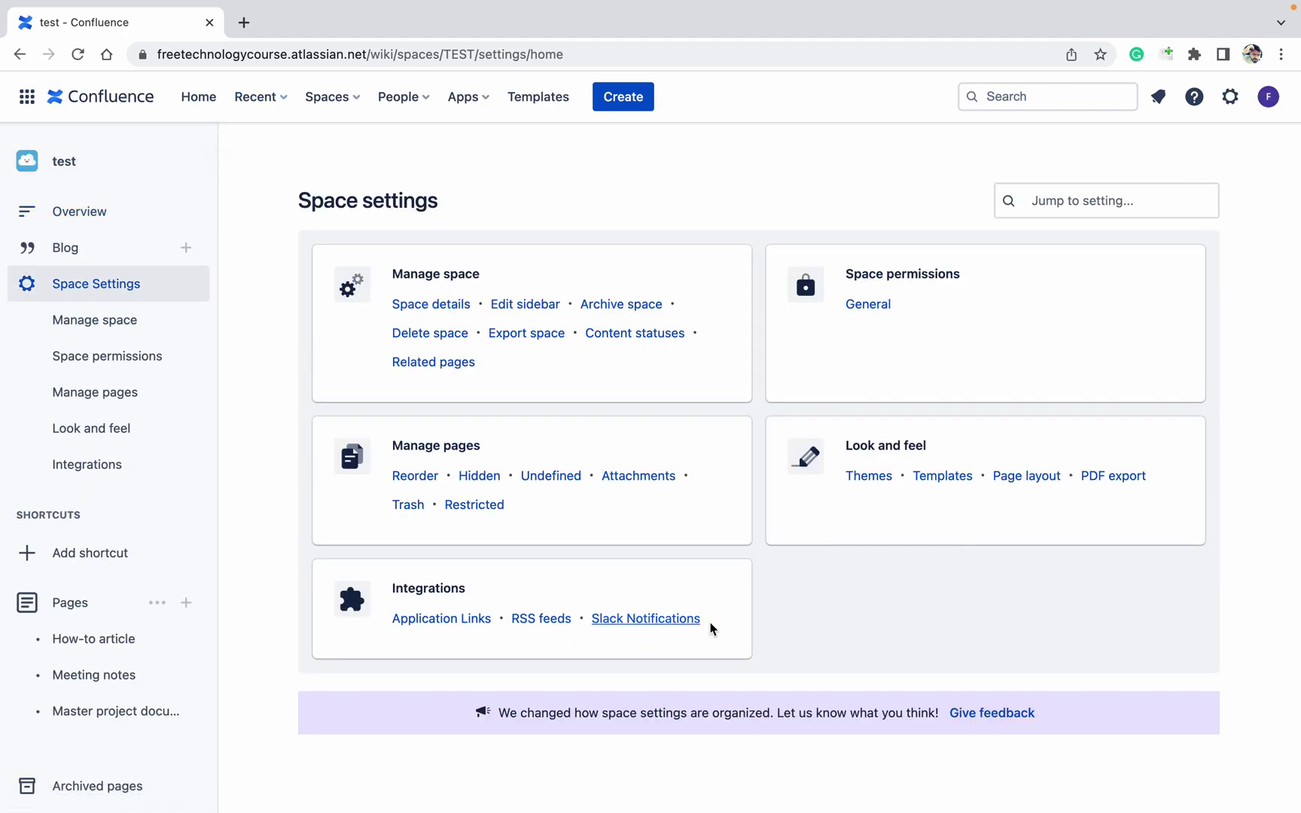